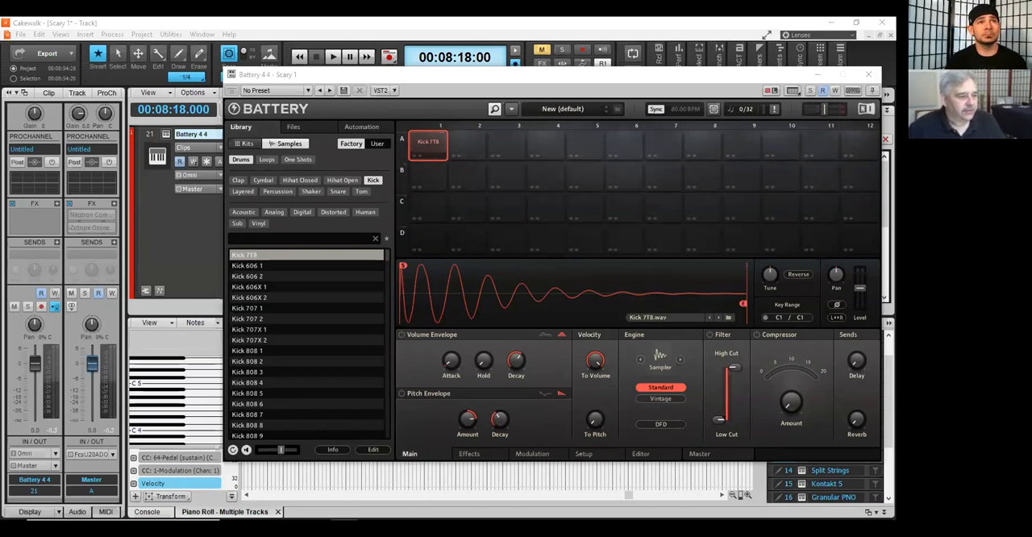
# Step: Reposition the Battery 4 plug-in window over the track view and piano roll, beside the channel strips
pyautogui.moveTo(545, 79); pyautogui.dragTo(506, 72)
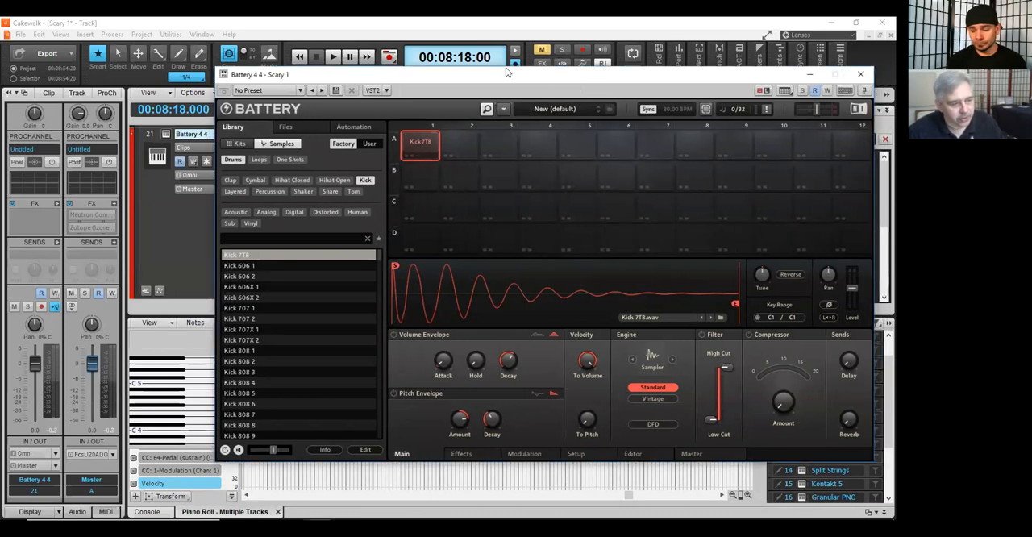
pyautogui.moveTo(541, 76); pyautogui.dragTo(460, 86)
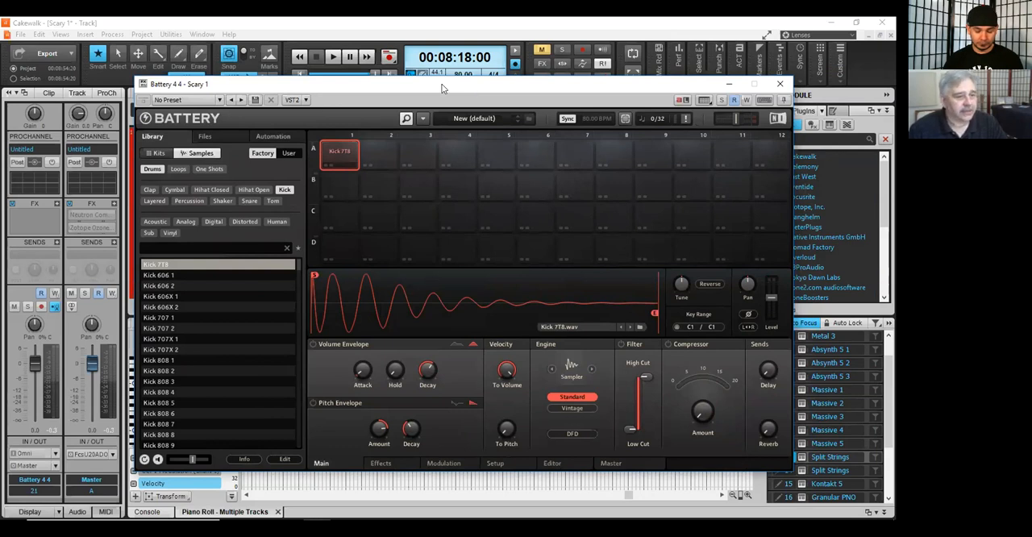
pyautogui.moveTo(442, 84); pyautogui.dragTo(442, 68)
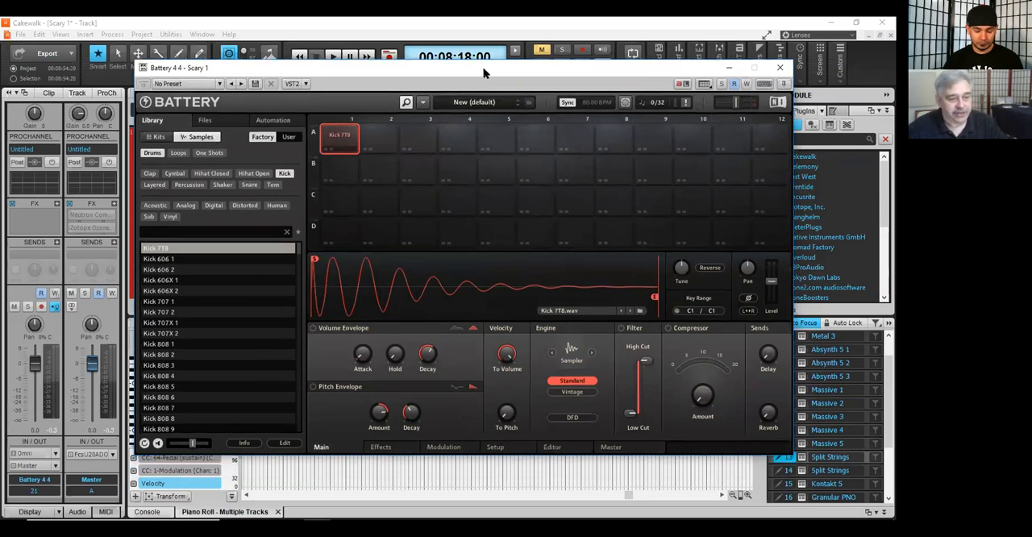
pyautogui.moveTo(506, 96); pyautogui.dragTo(502, 94)
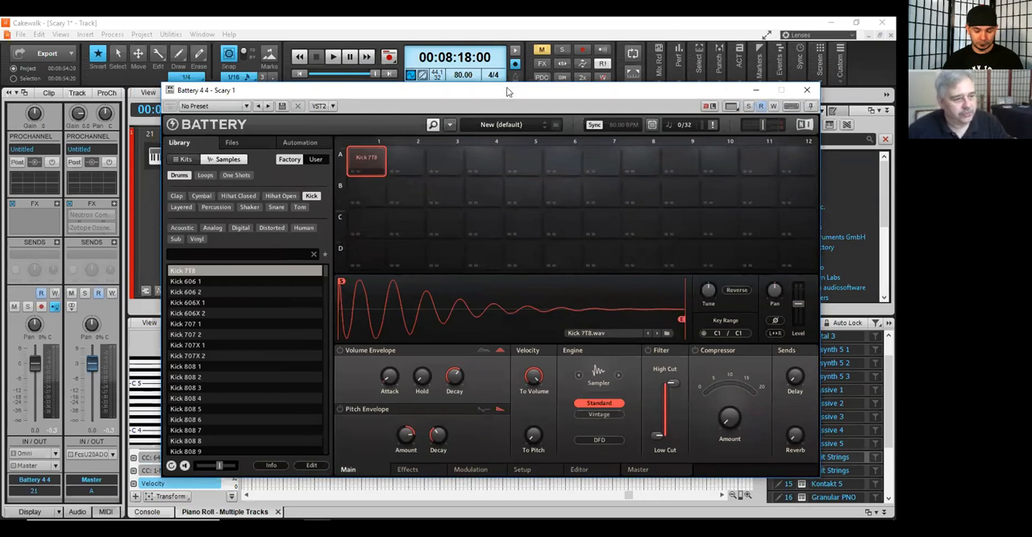
pyautogui.moveTo(506, 91); pyautogui.dragTo(530, 65)
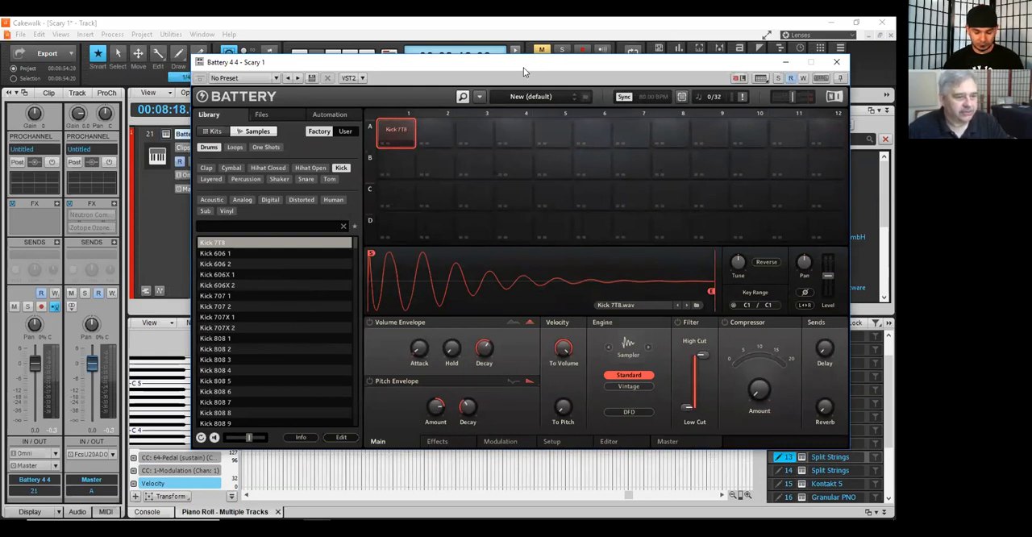
pyautogui.moveTo(523, 67); pyautogui.dragTo(516, 73)
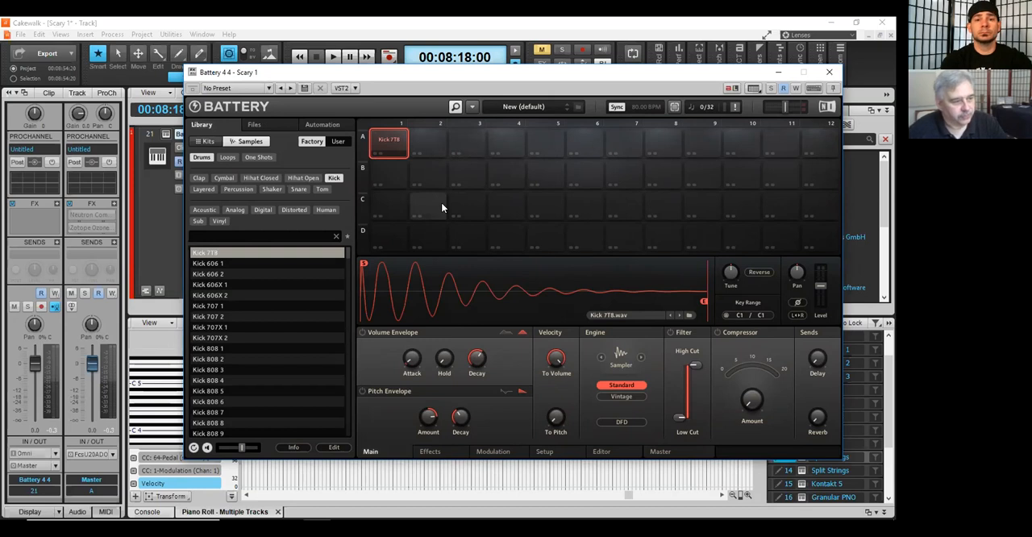
pyautogui.moveTo(488, 76); pyautogui.dragTo(442, 55)
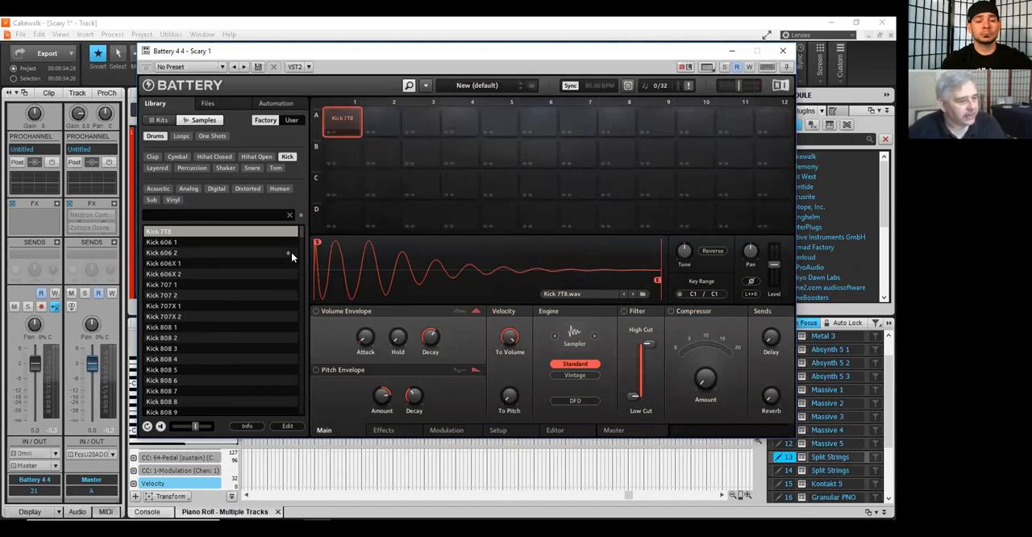
# Step: Find Kick 808 1 among the factory kick samples and load it into cell A1
pyautogui.moveTo(301, 230)
pyautogui.mouseDown()
pyautogui.moveTo(302, 243)
pyautogui.moveTo(300, 234)
pyautogui.mouseUp()
pyautogui.scroll(4, 256, 255)
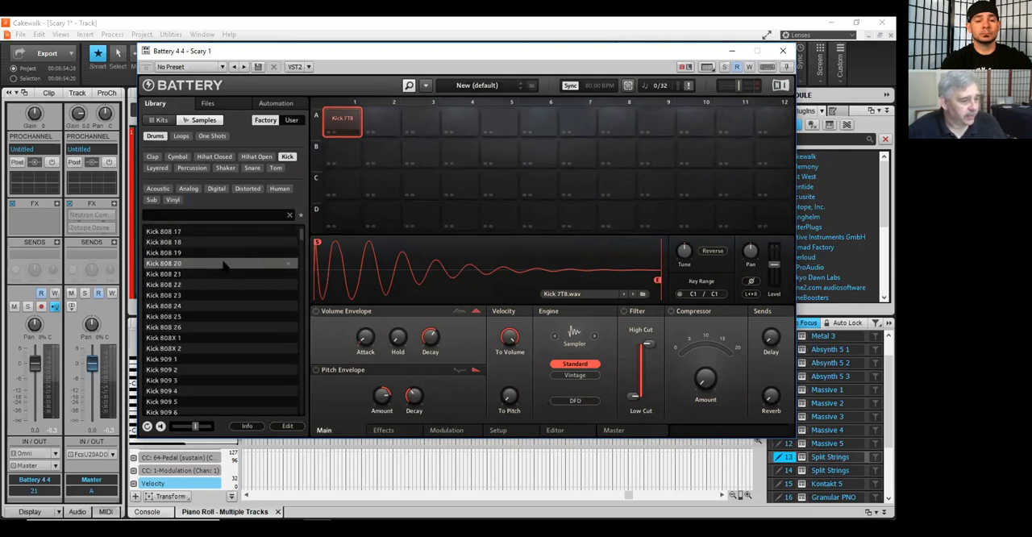
pyautogui.scroll(5, 223, 266)
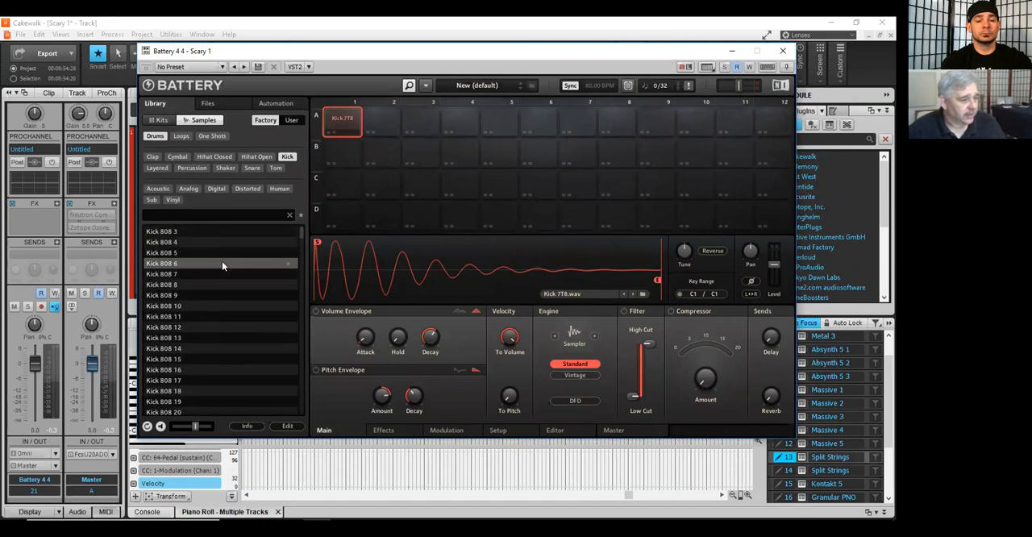
pyautogui.scroll(1, 211, 261)
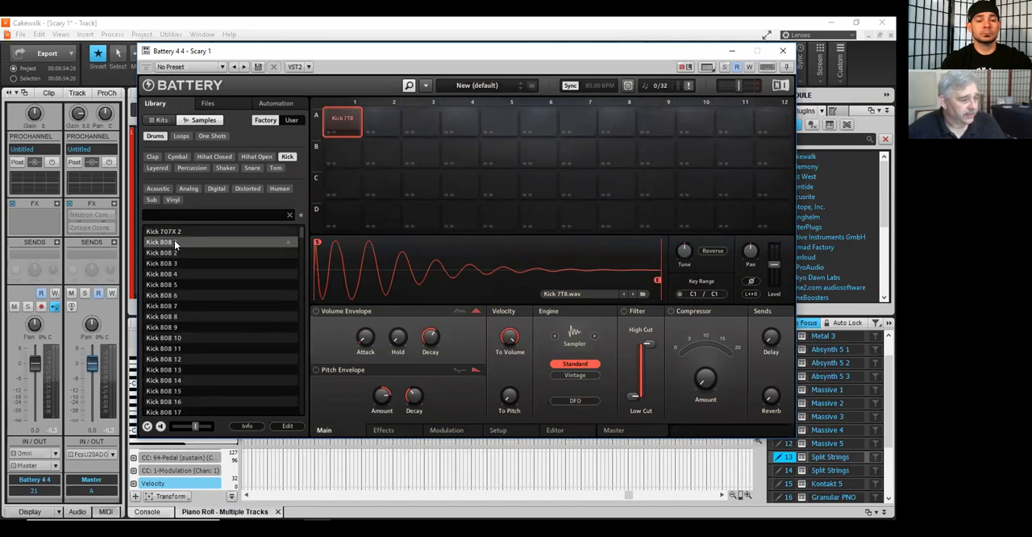
pyautogui.doubleClick(174, 240)
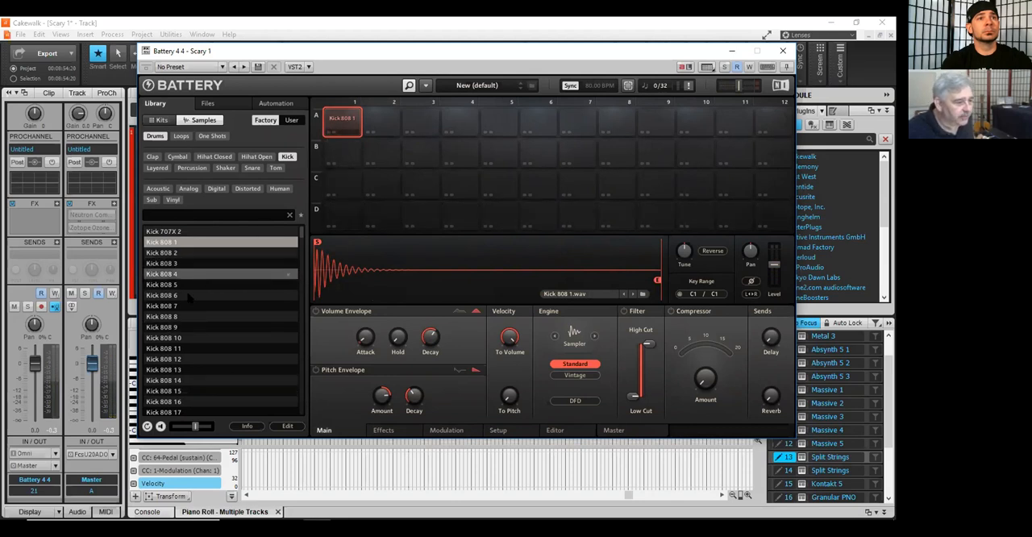
# Step: Load the Kick 909 1 sample into cell A2
pyautogui.scroll(-6, 181, 339)
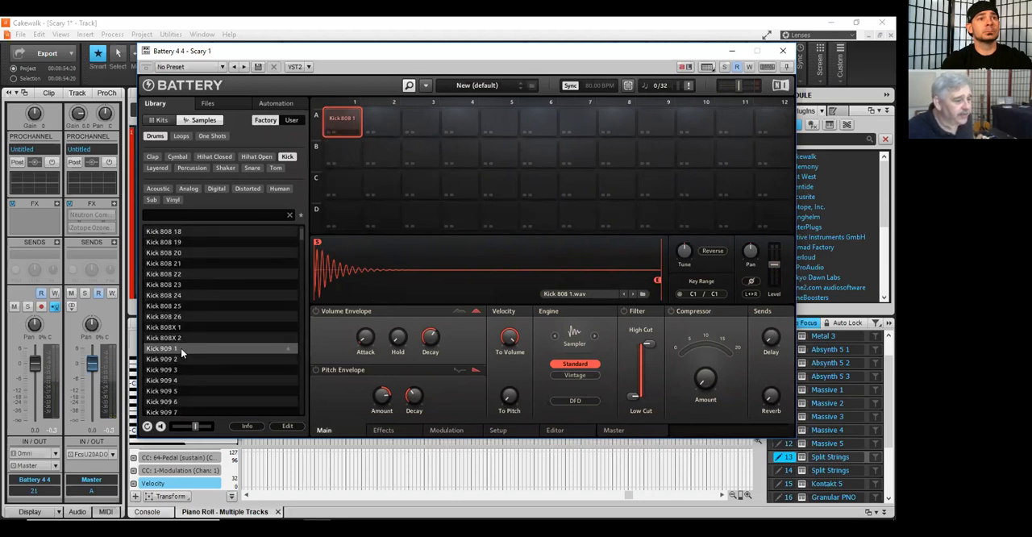
pyautogui.click(380, 123)
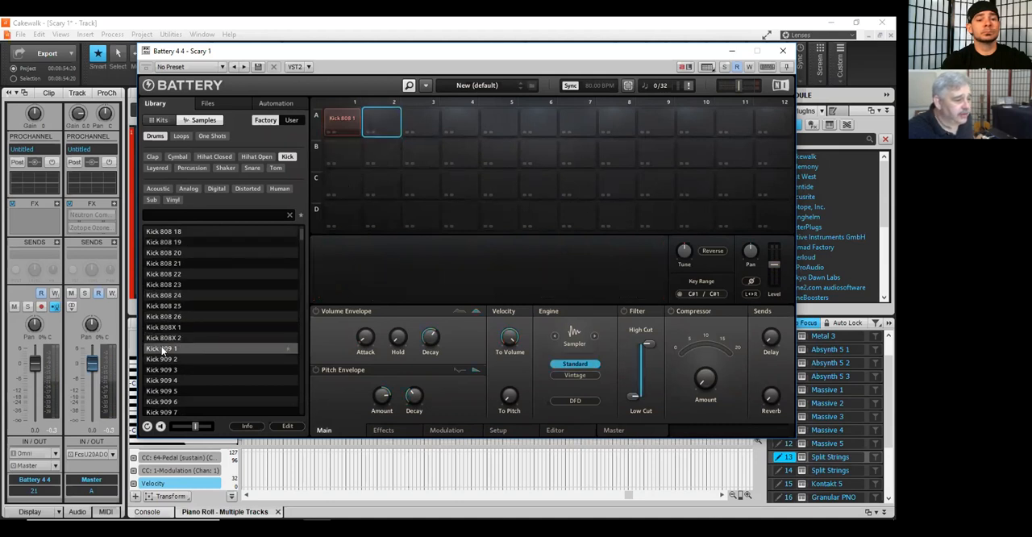
pyautogui.doubleClick(162, 349)
# Step: Audition the Kick 909 1 and Kick 808 1 cells alternately to compare their sounds
pyautogui.click(374, 128)
pyautogui.click(374, 129)
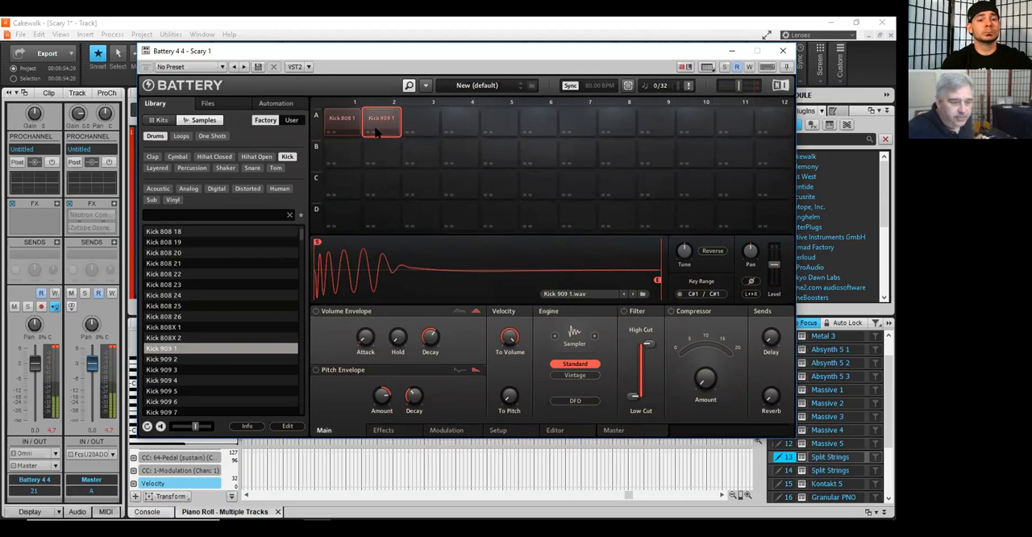
pyautogui.click(373, 127)
pyautogui.click(373, 126)
pyautogui.click(341, 121)
pyautogui.click(341, 121)
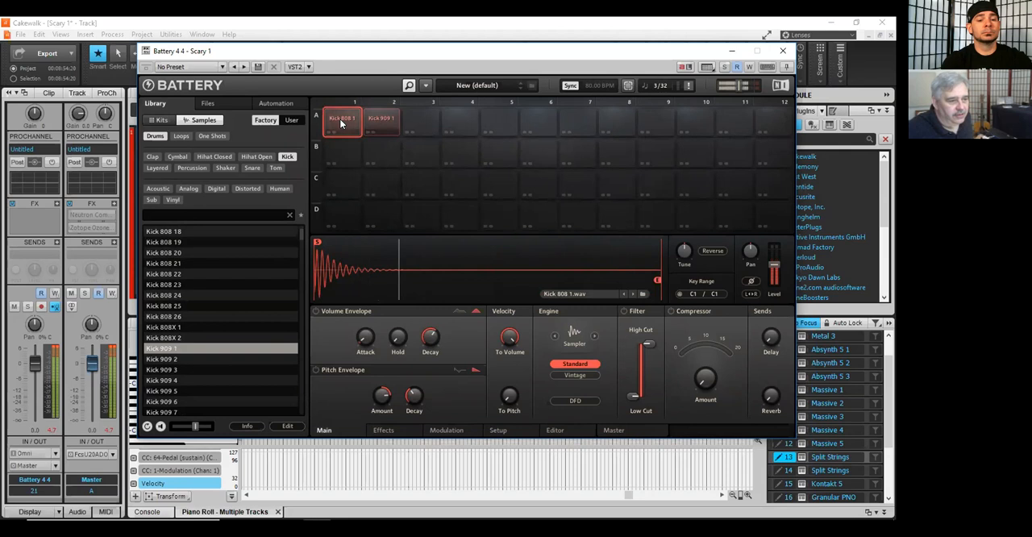
pyautogui.click(341, 122)
pyautogui.click(375, 118)
pyautogui.click(375, 119)
pyautogui.click(375, 119)
pyautogui.click(375, 119)
pyautogui.click(375, 119)
pyautogui.click(374, 119)
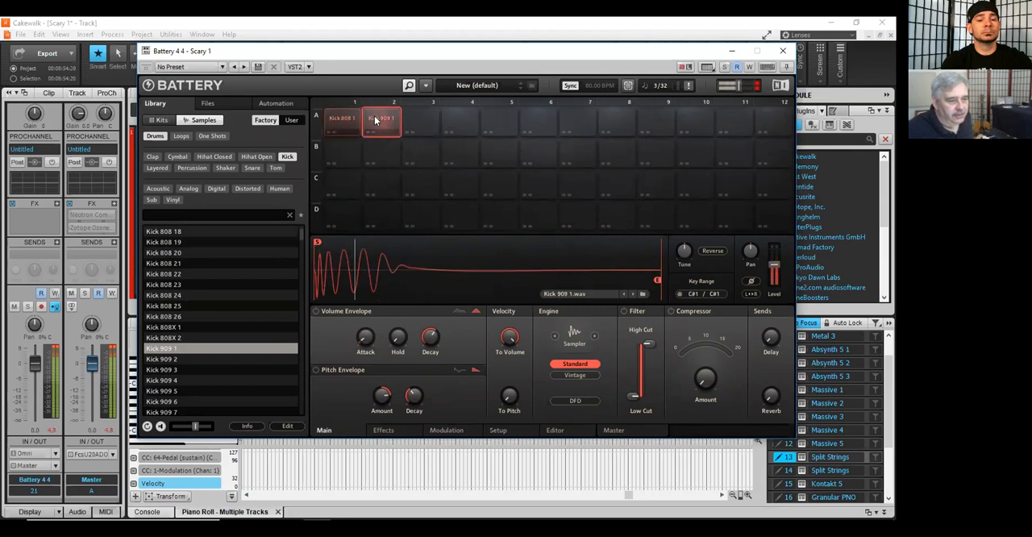
pyautogui.click(348, 115)
pyautogui.click(382, 123)
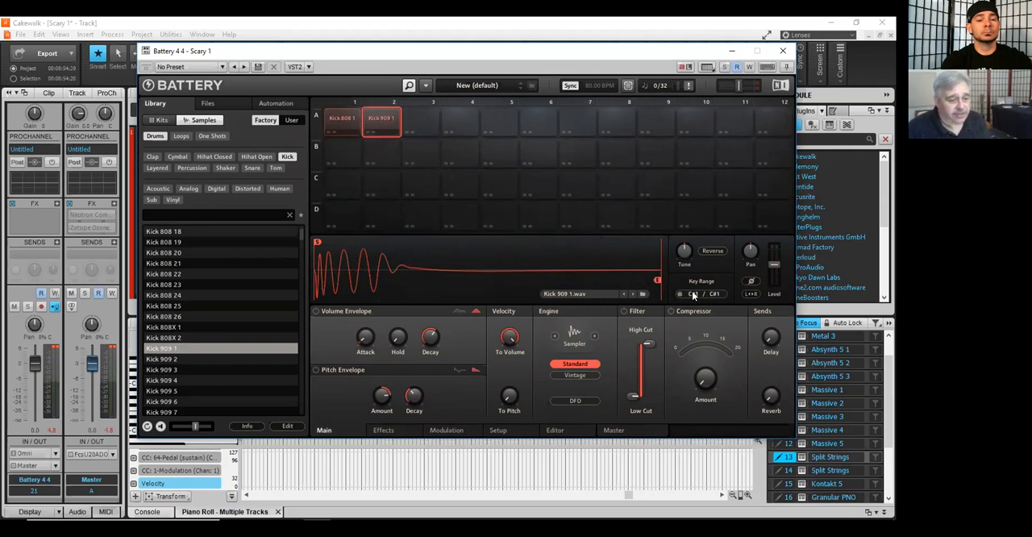
# Step: Compare the key ranges of cells A1 and A2, and replay the Kick 808 1 cell
pyautogui.click(334, 123)
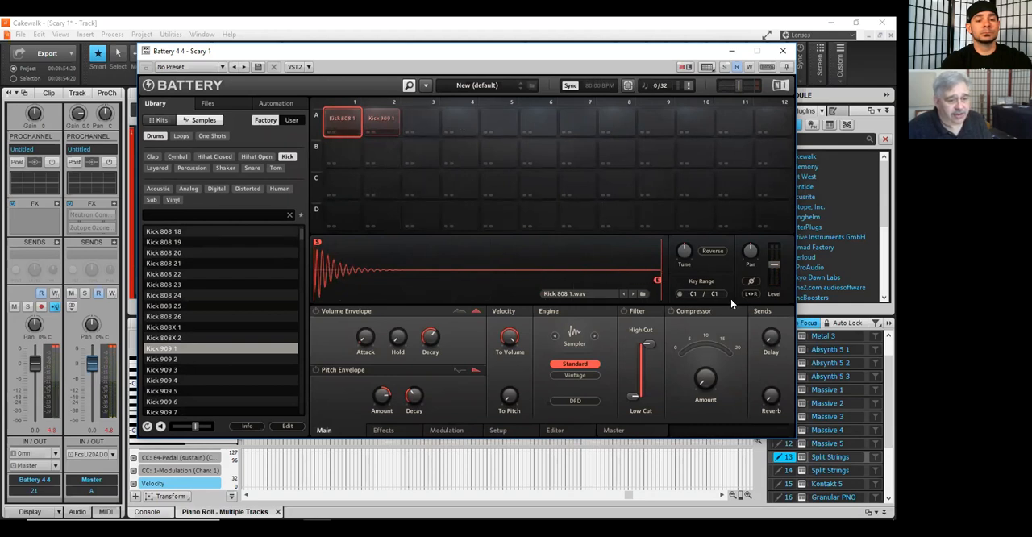
pyautogui.click(336, 118)
pyautogui.click(392, 125)
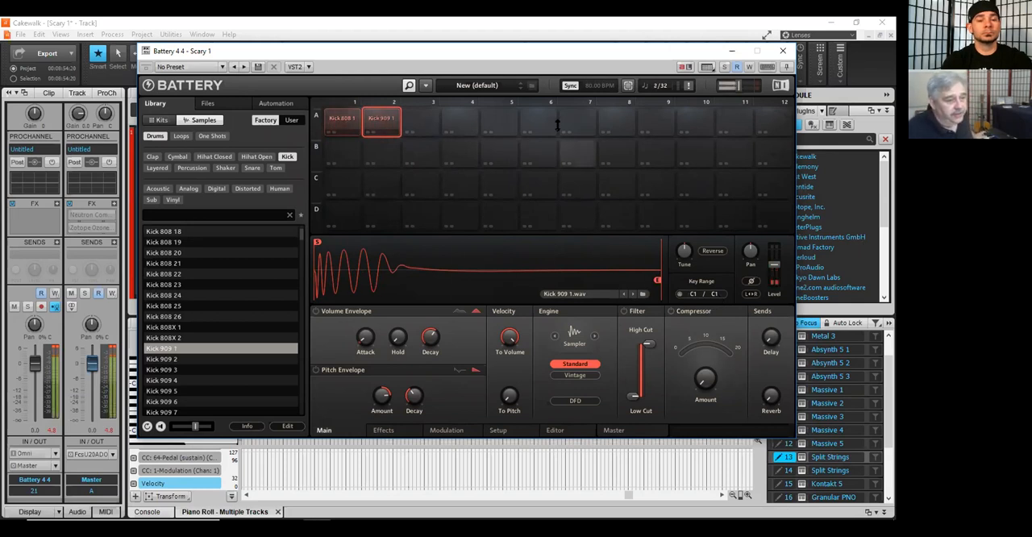
pyautogui.click(351, 130)
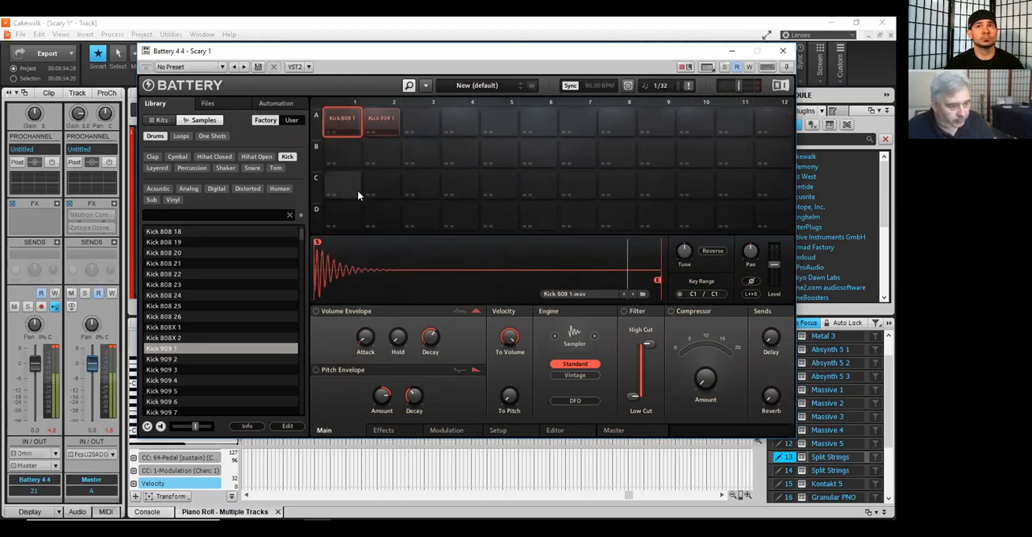
pyautogui.click(338, 122)
pyautogui.click(339, 125)
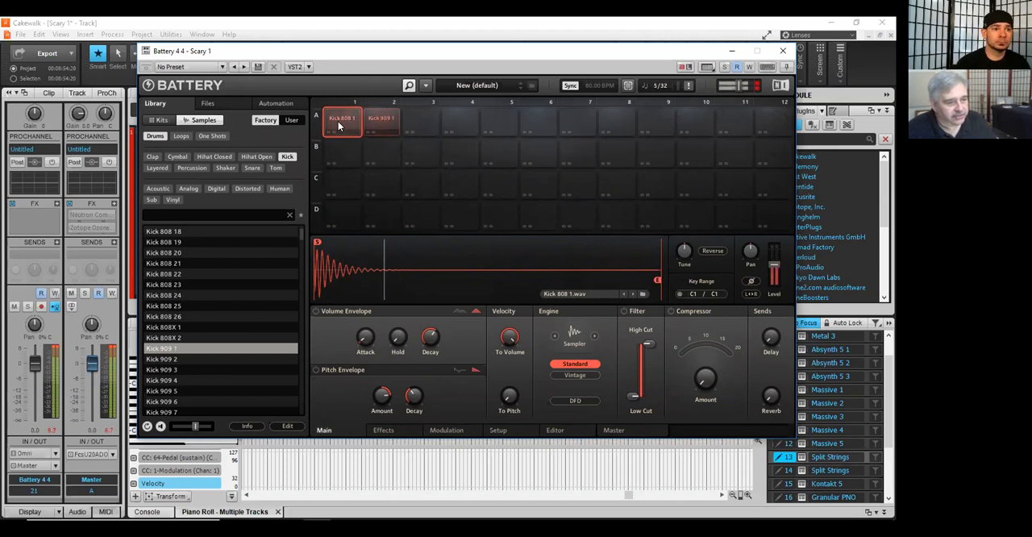
# Step: Try start points of about 3519 and 2992 on the Kick 808 1 waveform, then return the start marker to the beginning
pyautogui.moveTo(318, 242); pyautogui.dragTo(353, 242)
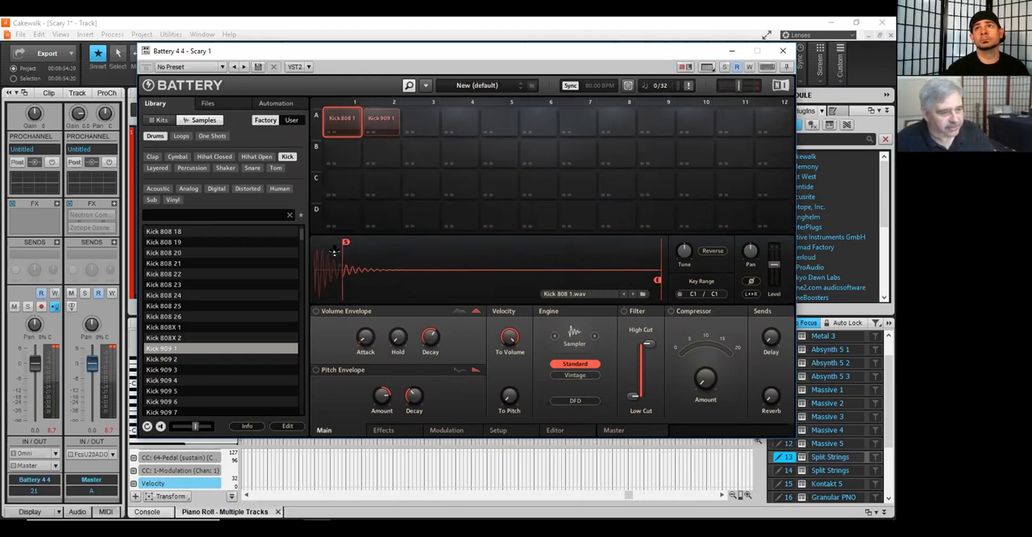
pyautogui.moveTo(353, 242); pyautogui.dragTo(349, 252)
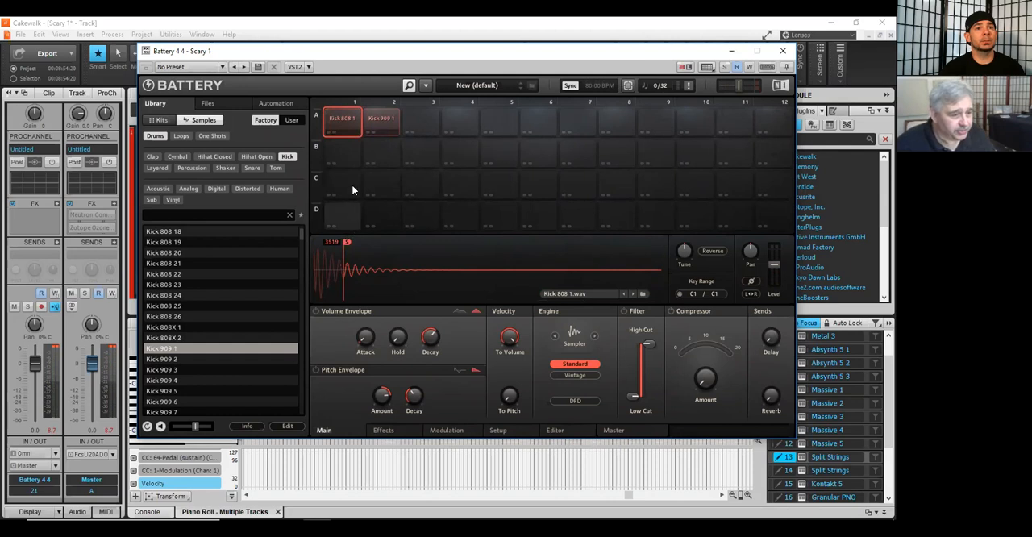
pyautogui.moveTo(347, 241)
pyautogui.moveTo(346, 241); pyautogui.dragTo(343, 242)
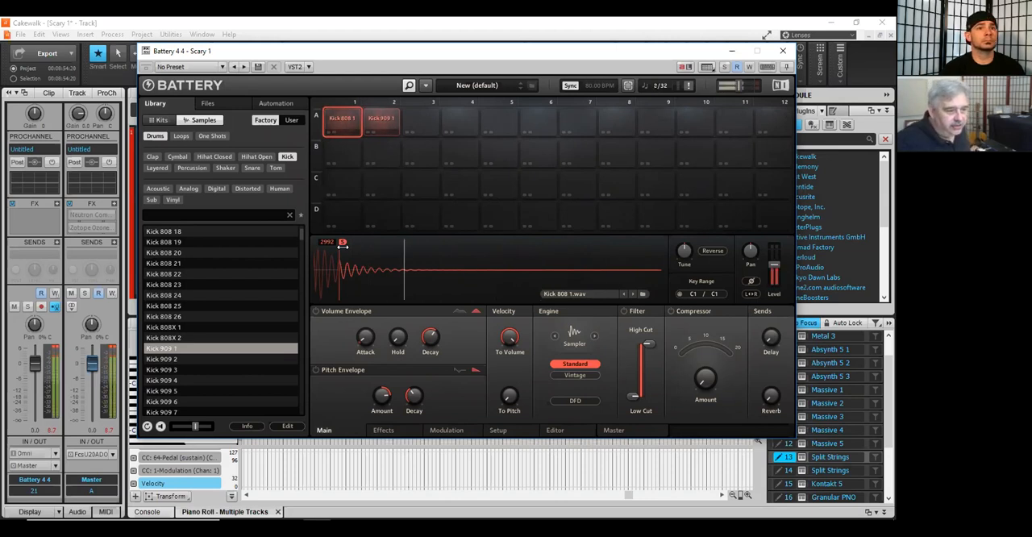
pyautogui.moveTo(336, 241); pyautogui.dragTo(316, 242)
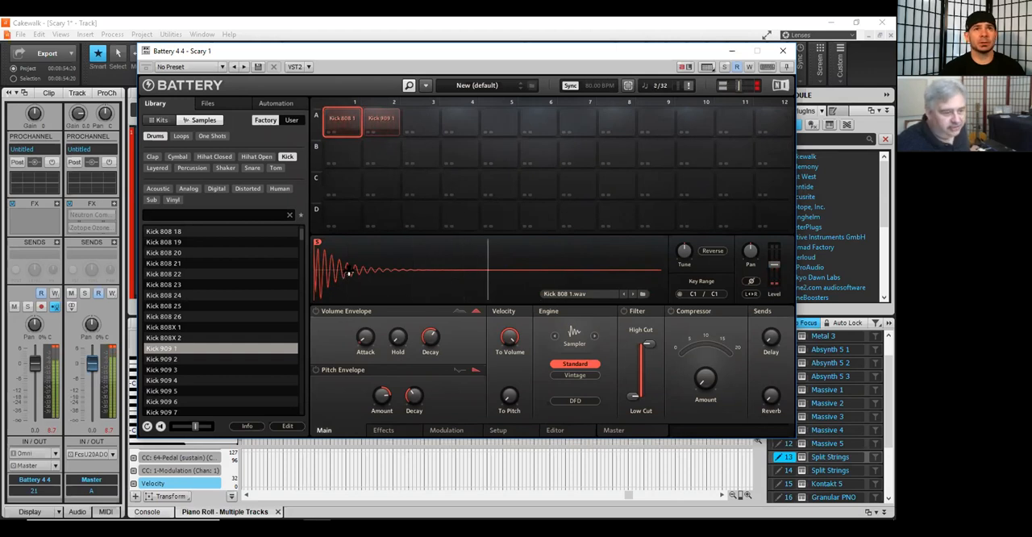
# Step: Trim the start of the Kick 808 1 sample to about 2112 by shifting its start marker
pyautogui.moveTo(316, 241); pyautogui.dragTo(334, 241)
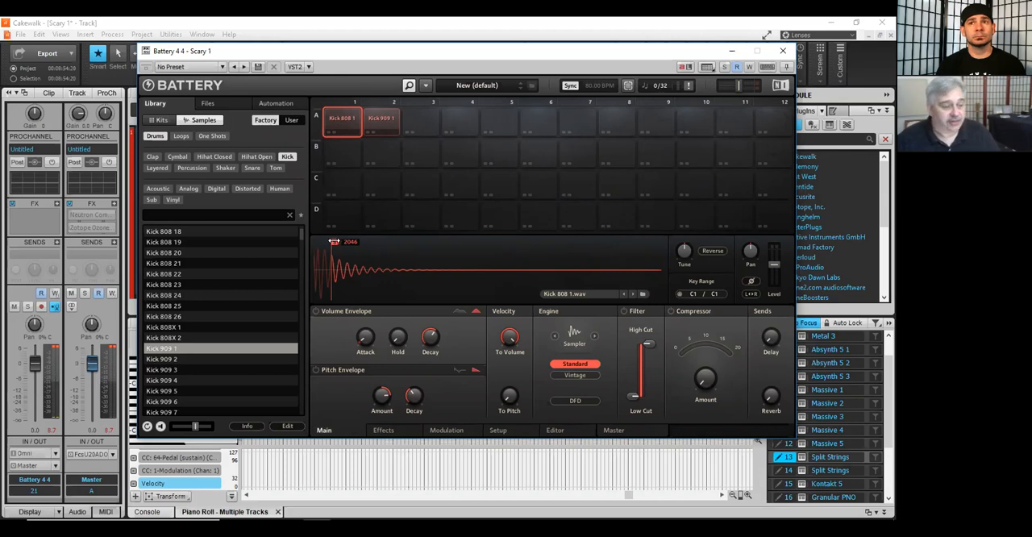
pyautogui.scroll(-3, 264, 286)
pyautogui.scroll(-6, 265, 286)
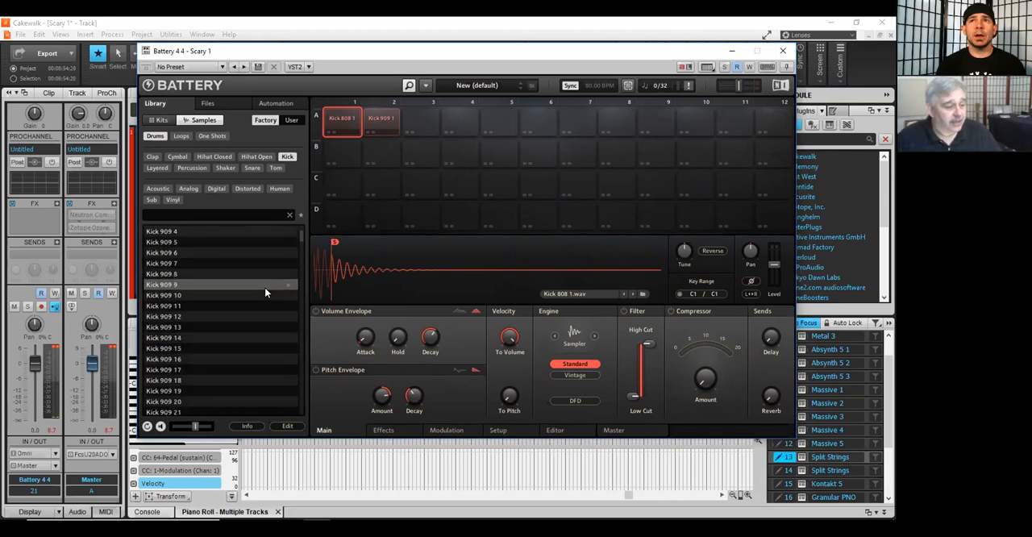
pyautogui.scroll(-1, 266, 286)
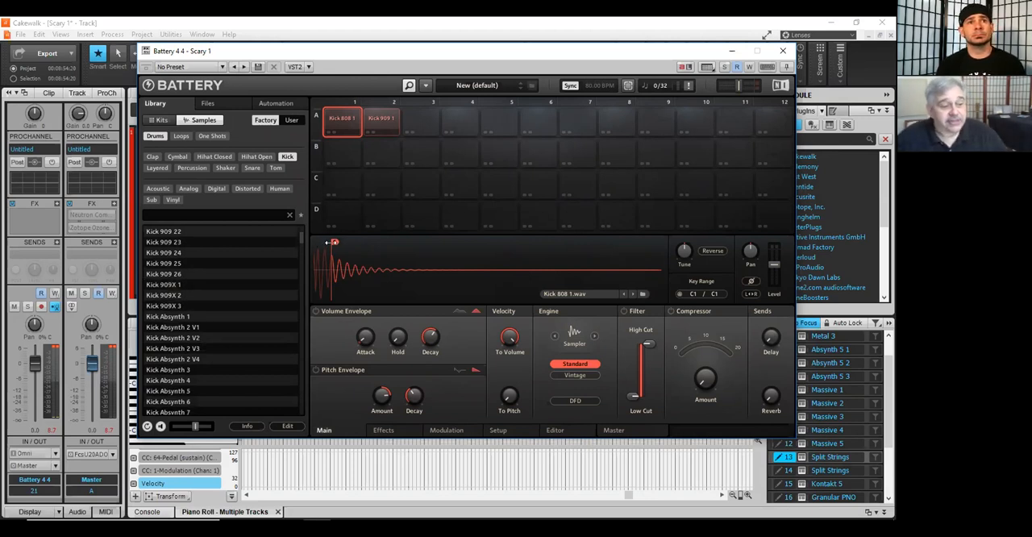
pyautogui.moveTo(332, 241); pyautogui.dragTo(334, 241)
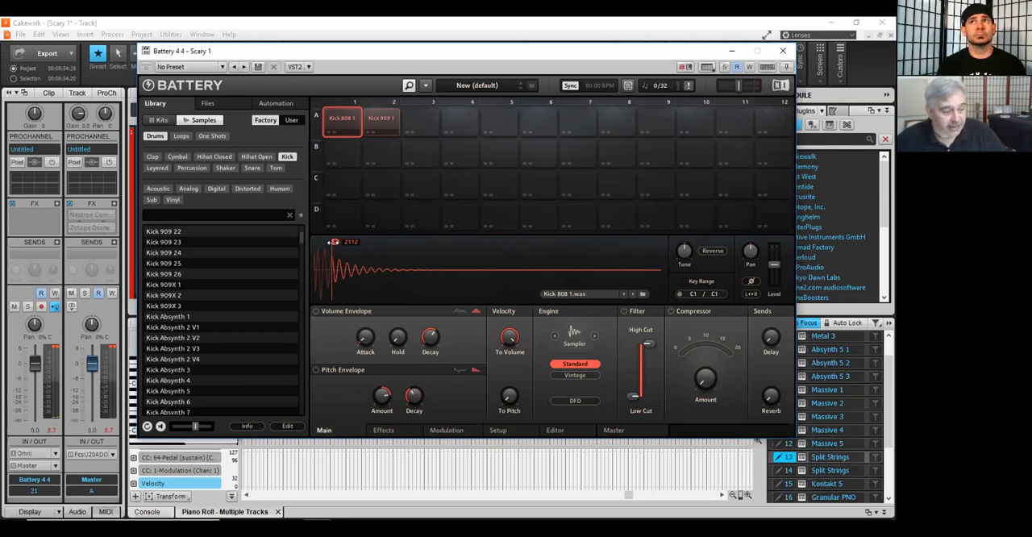
pyautogui.moveTo(334, 242); pyautogui.dragTo(334, 242)
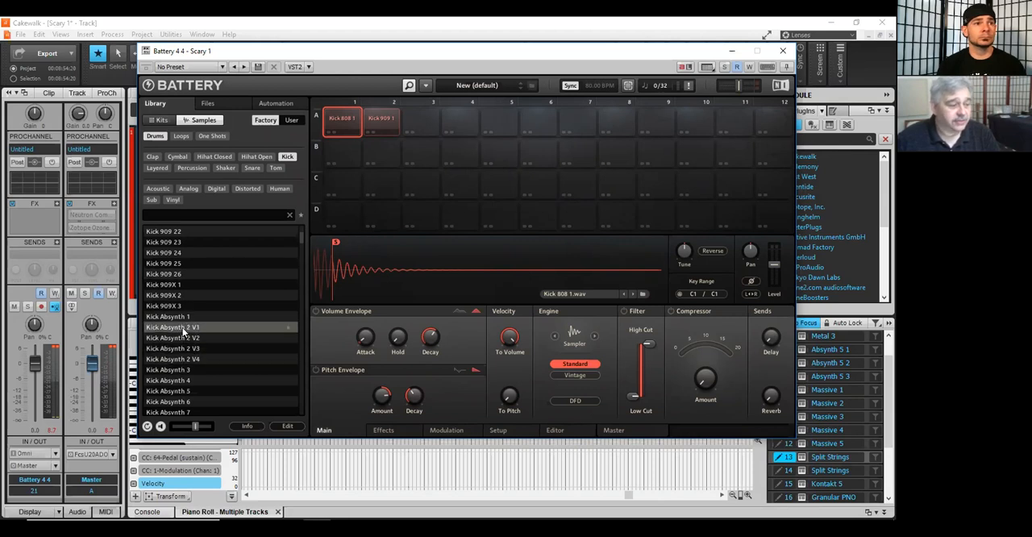
# Step: Load Kick Absynth 1 into cell A3 and place a second copy in cell B3
pyautogui.click(418, 126)
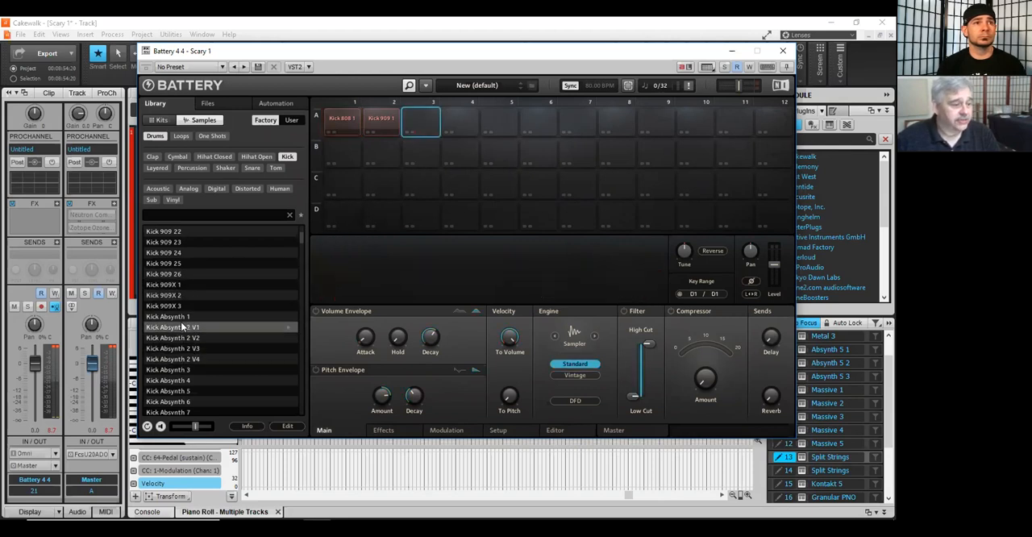
pyautogui.doubleClick(172, 317)
pyautogui.moveTo(172, 317); pyautogui.dragTo(414, 153)
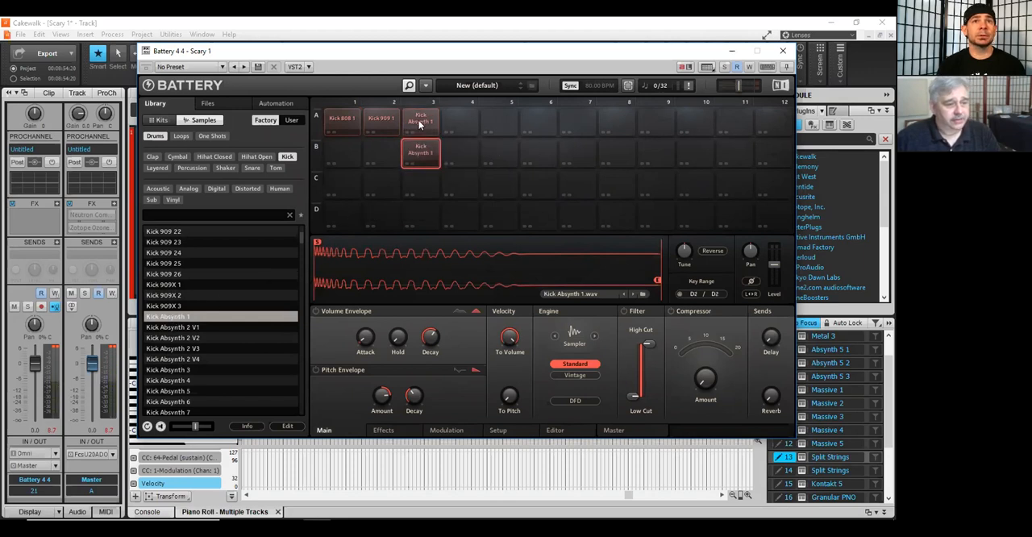
# Step: Check the Kick Absynth 1 cell in A3 and the Kick 909 1 cell in A2
pyautogui.rightClick(418, 152)
pyautogui.click(424, 122)
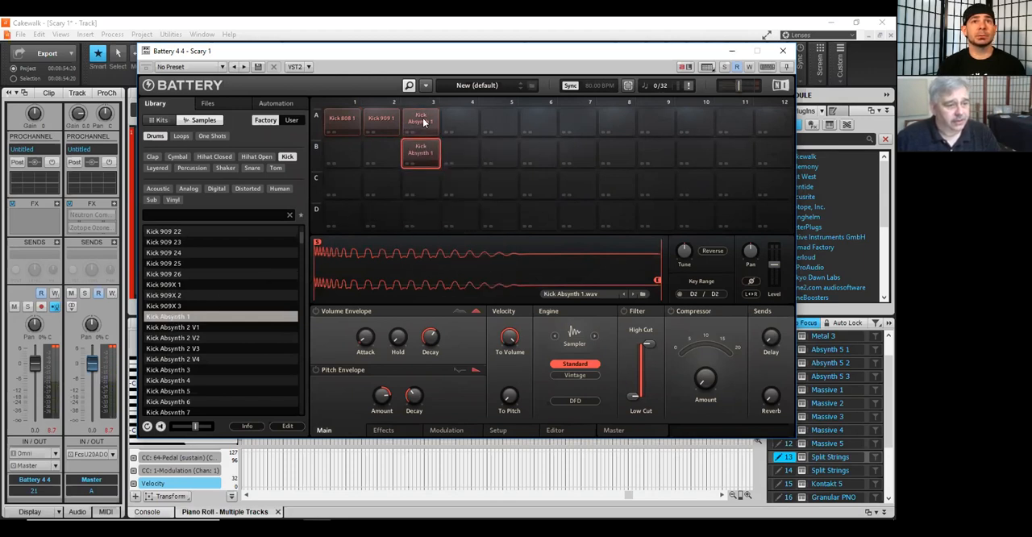
pyautogui.click(420, 121)
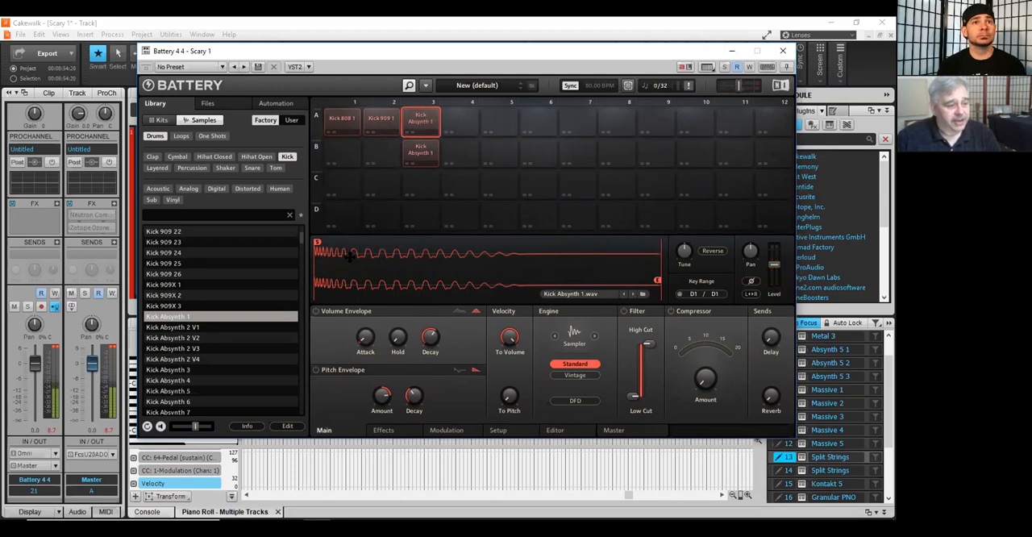
pyautogui.click(392, 129)
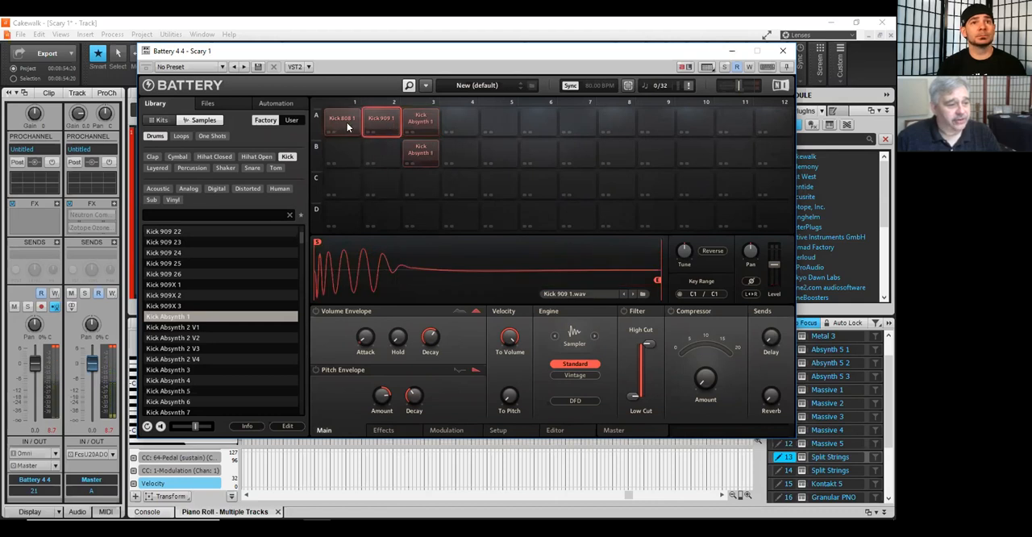
# Step: Set the key range of the Kick Absynth 1 cell in A3 to C1
pyautogui.click(348, 126)
pyautogui.click(420, 121)
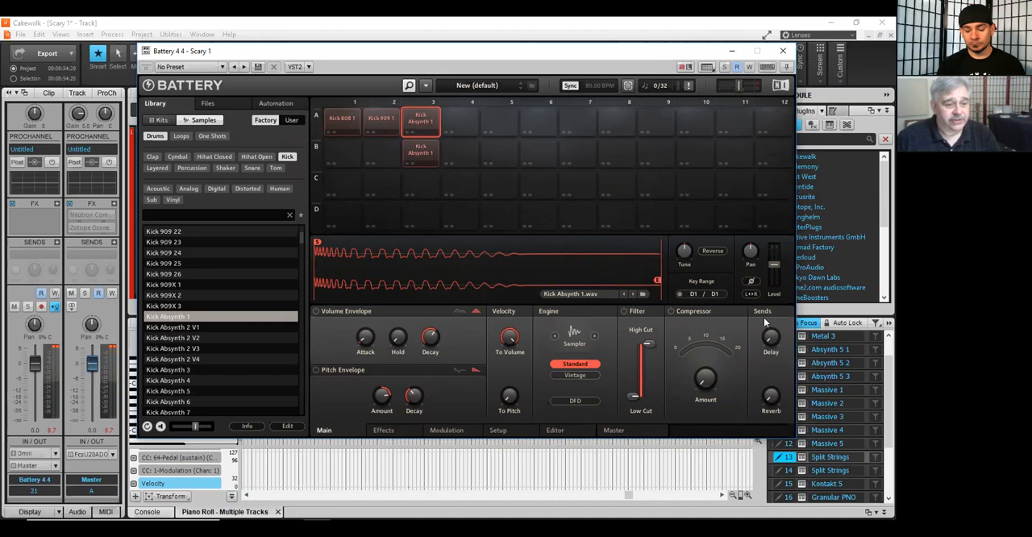
pyautogui.moveTo(694, 295); pyautogui.dragTo(715, 305)
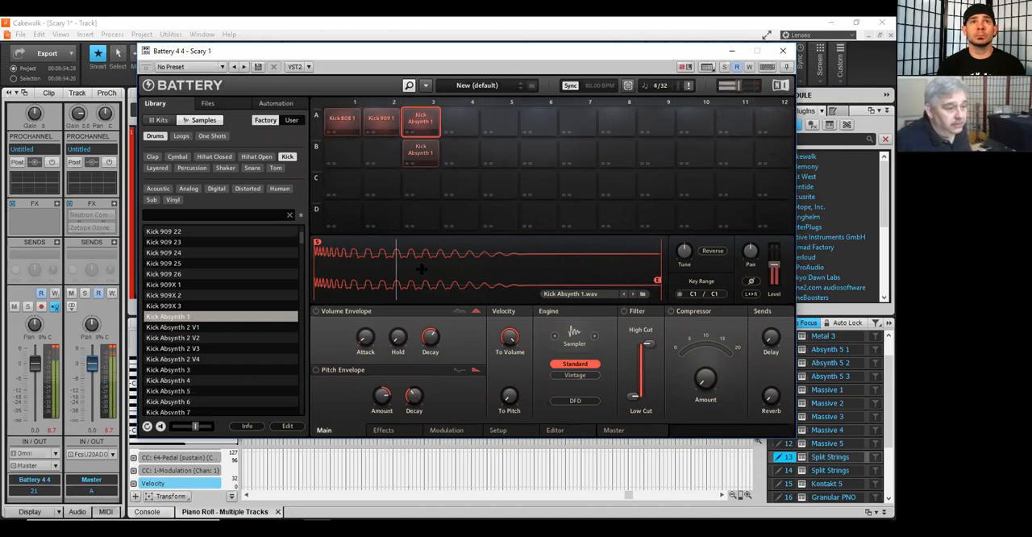
# Step: Try a start point of about 3231 on the Kick Absynth 1 waveform, then return the start marker to the beginning
pyautogui.moveTo(318, 242); pyautogui.dragTo(371, 243)
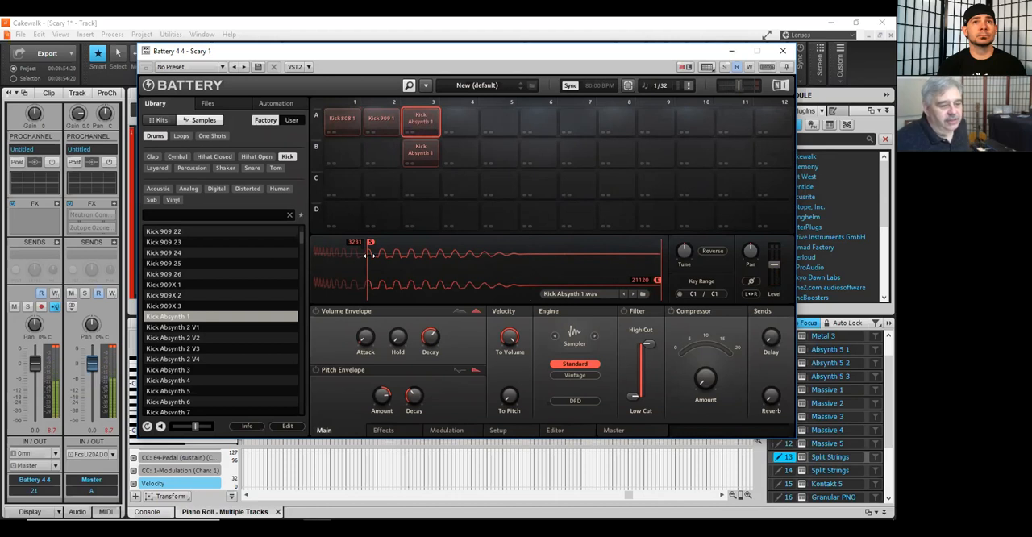
pyautogui.moveTo(368, 255); pyautogui.dragTo(310, 243)
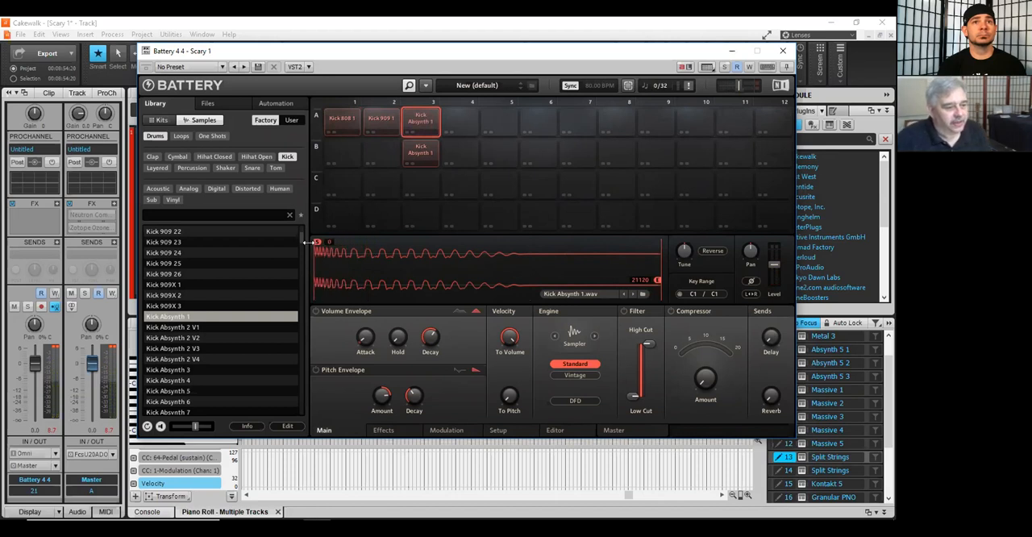
# Step: Shorten the Kick 909 1 sample by moving its end marker to about 945 and audition it with Kick 808 1
pyautogui.click(333, 126)
pyautogui.click(379, 125)
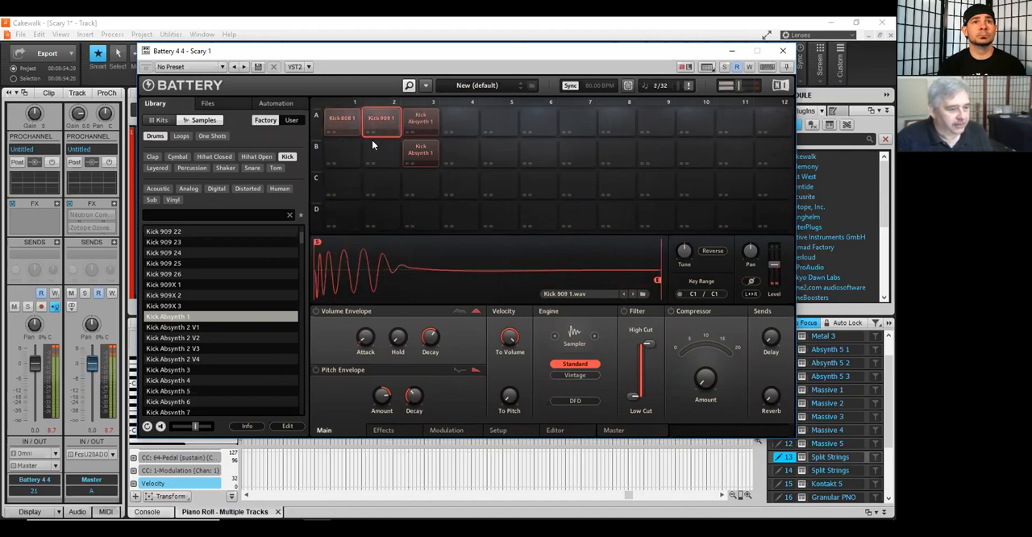
pyautogui.moveTo(658, 279); pyautogui.dragTo(333, 282)
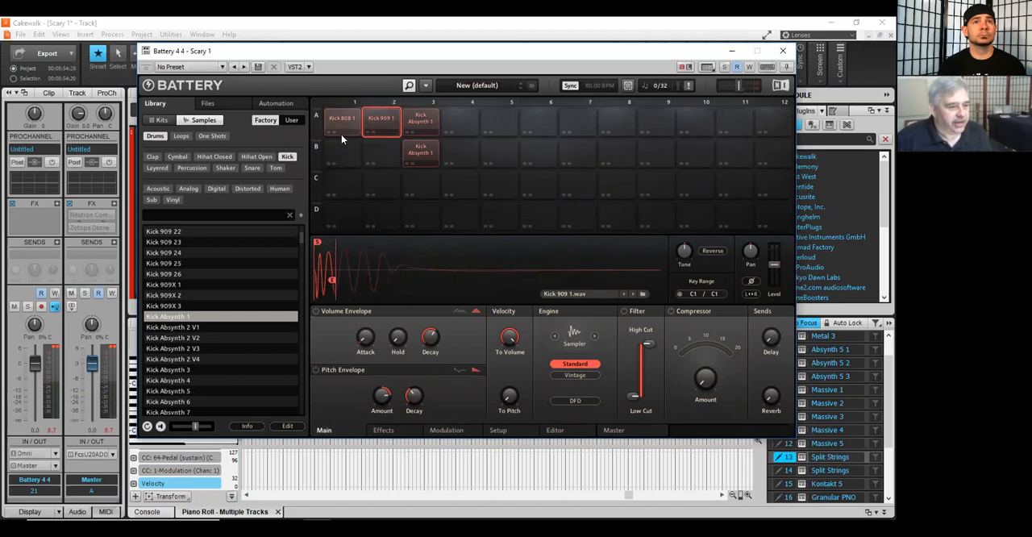
pyautogui.click(342, 130)
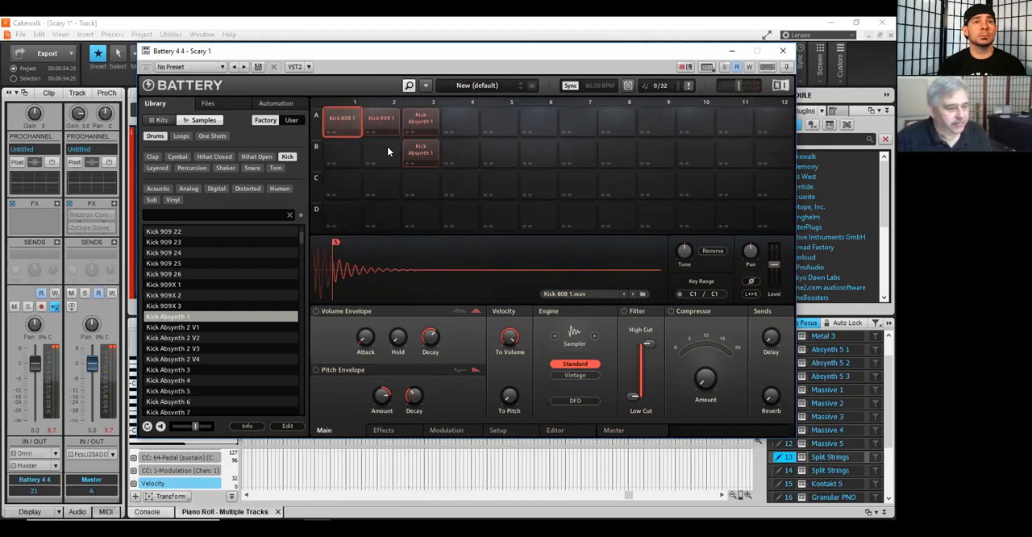
pyautogui.press('space')
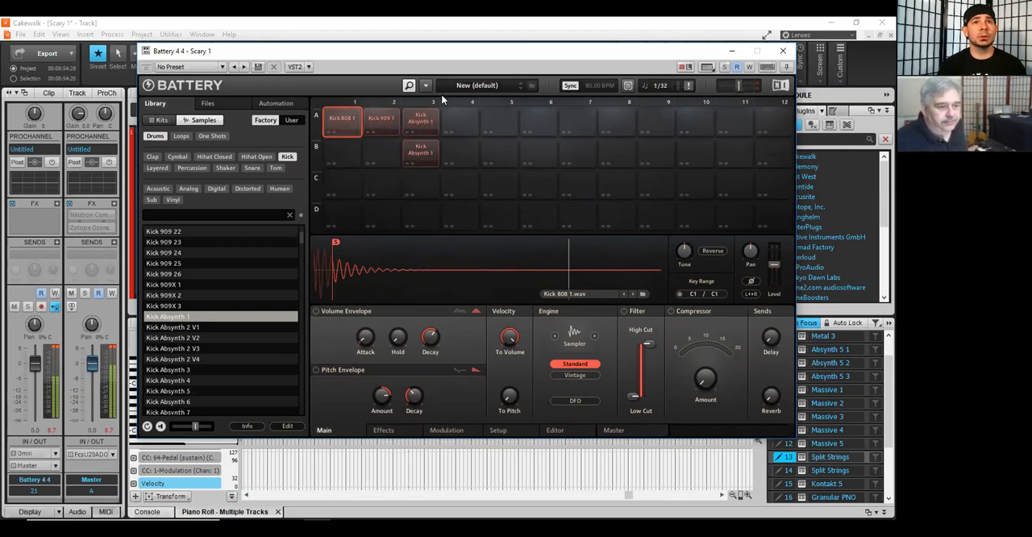
# Step: Trim the start of the Kick Absynth 1 sample in A3 to about 3231
pyautogui.click(426, 121)
pyautogui.moveTo(320, 233); pyautogui.dragTo(370, 241)
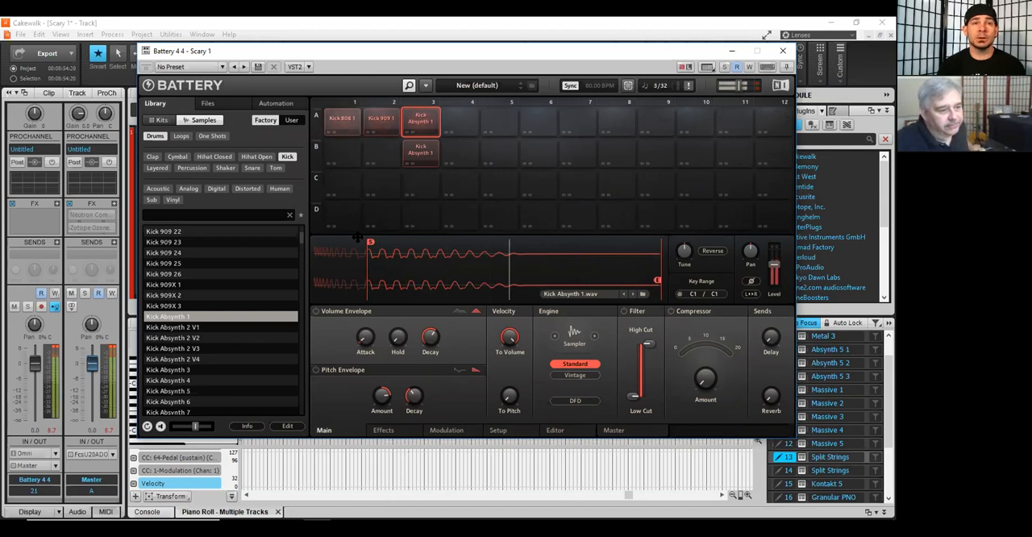
# Step: Mute the Kick 909 1 cell in A2 and the Kick Absynth 1 cell in A3
pyautogui.click(403, 132)
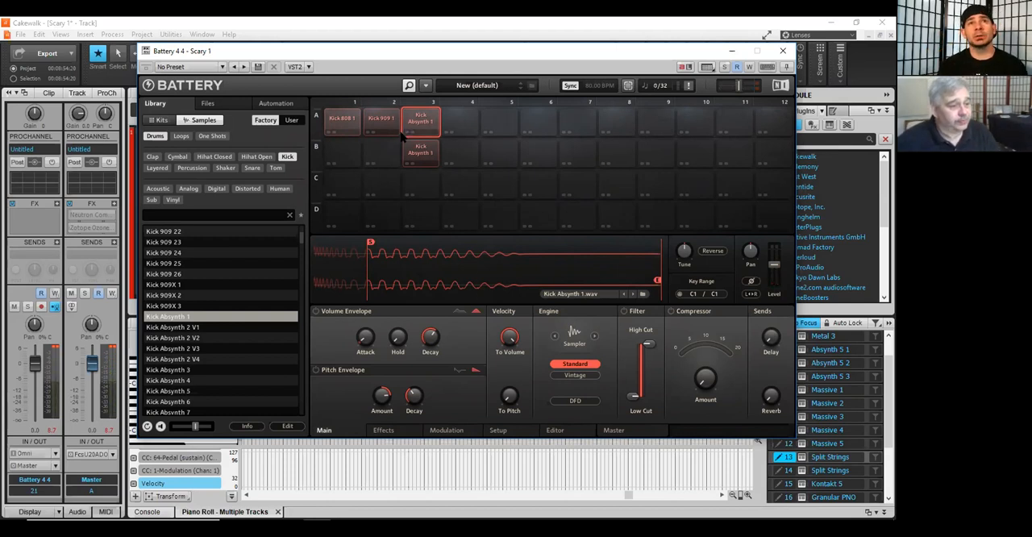
pyautogui.click(351, 136)
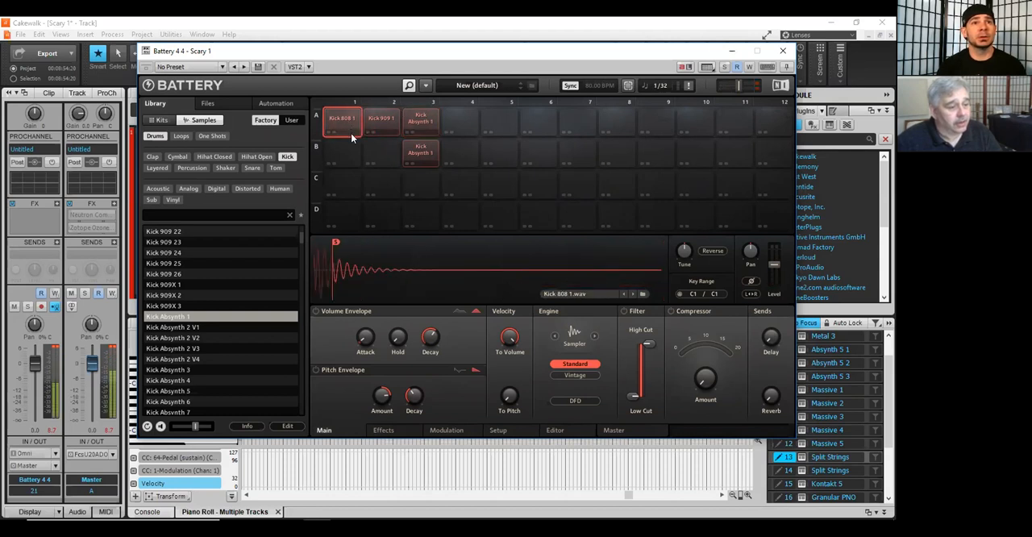
pyautogui.click(379, 131)
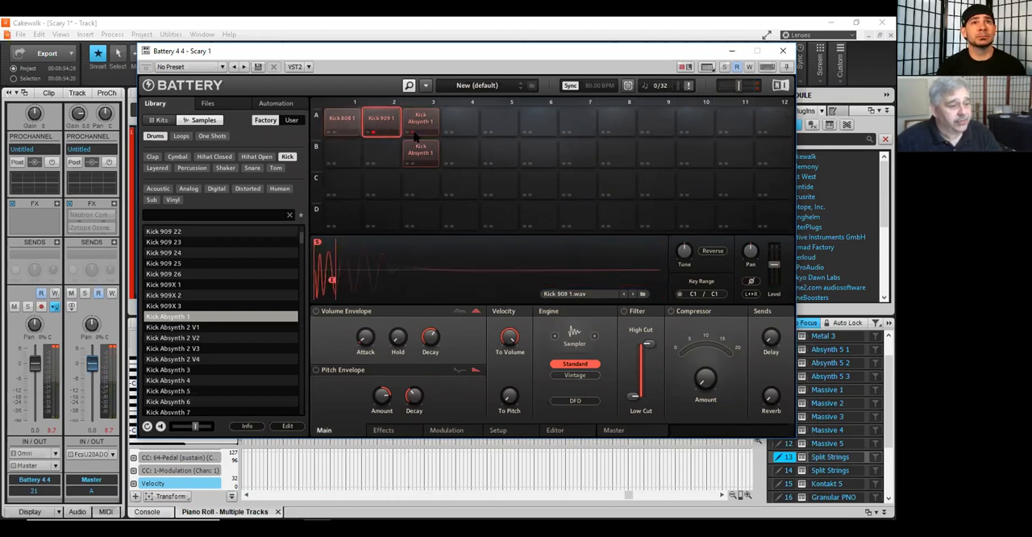
pyautogui.click(414, 134)
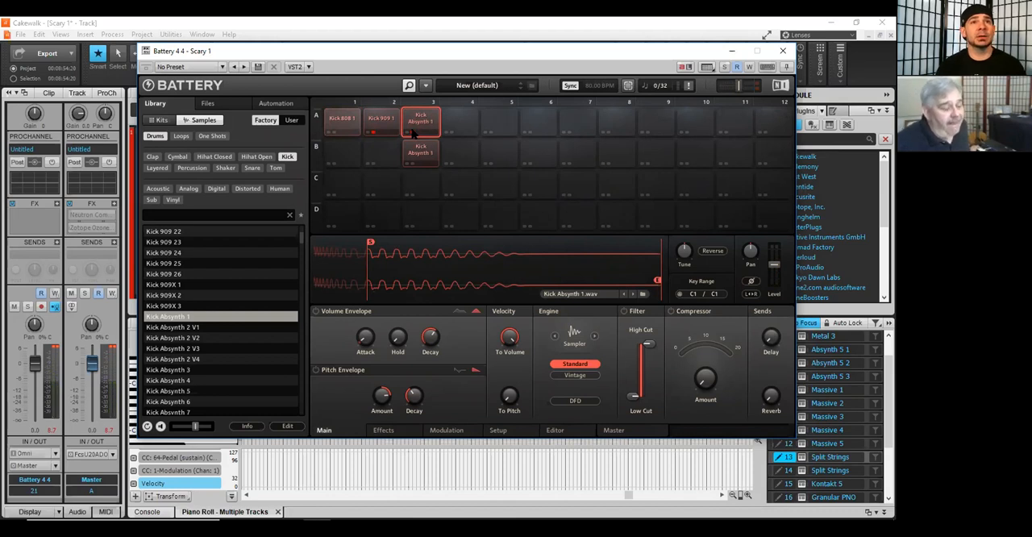
# Step: Return the Kick 808 1 start marker to 0 and unmute the Kick 909 1 and Kick Absynth 1 cells
pyautogui.click(337, 118)
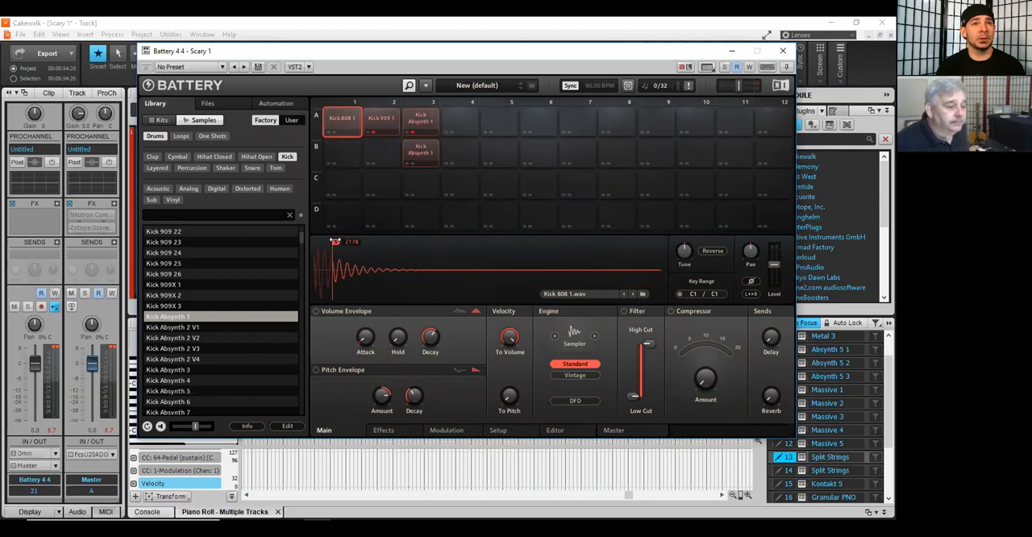
pyautogui.moveTo(337, 240); pyautogui.dragTo(309, 242)
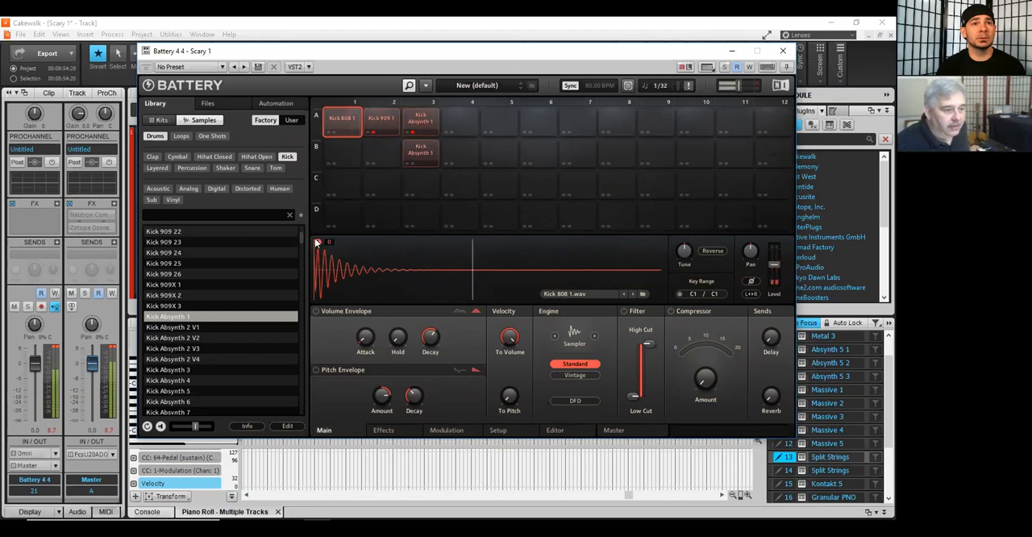
pyautogui.click(393, 134)
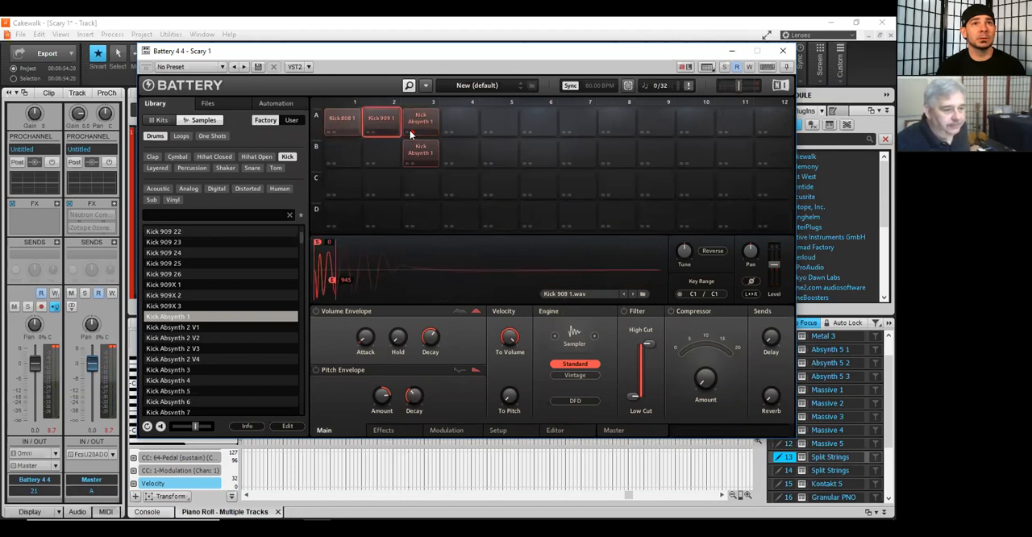
pyautogui.click(412, 135)
# Step: Trim the start of the Kick 808 1 sample to about 1254 and audition it against Kick 909 1
pyautogui.click(344, 122)
pyautogui.moveTo(317, 242); pyautogui.dragTo(327, 241)
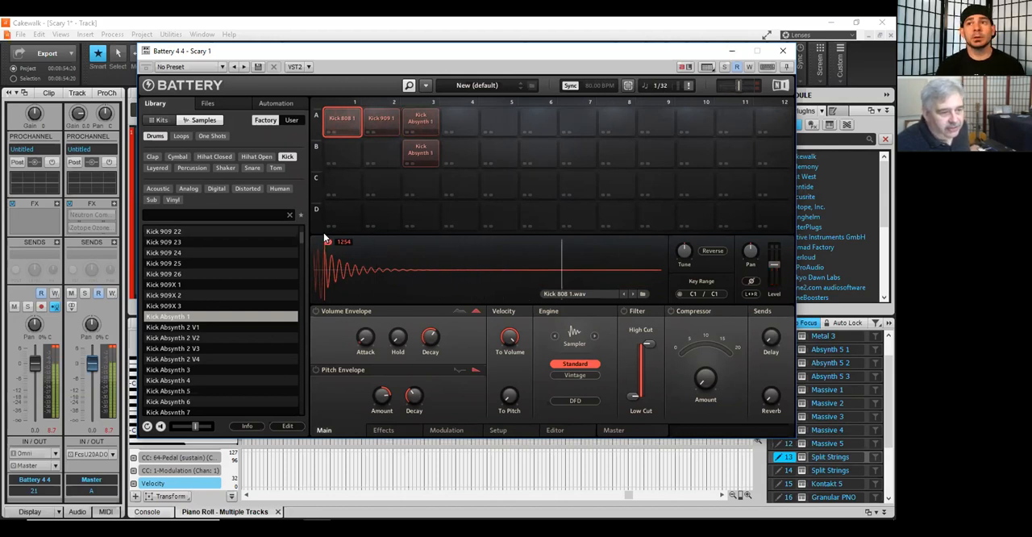
pyautogui.click(379, 125)
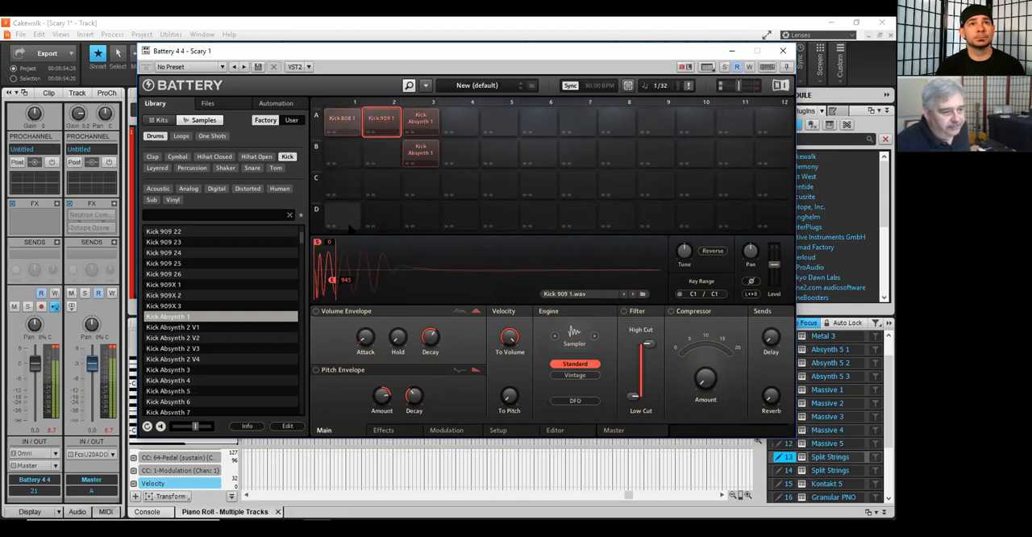
pyautogui.click(339, 118)
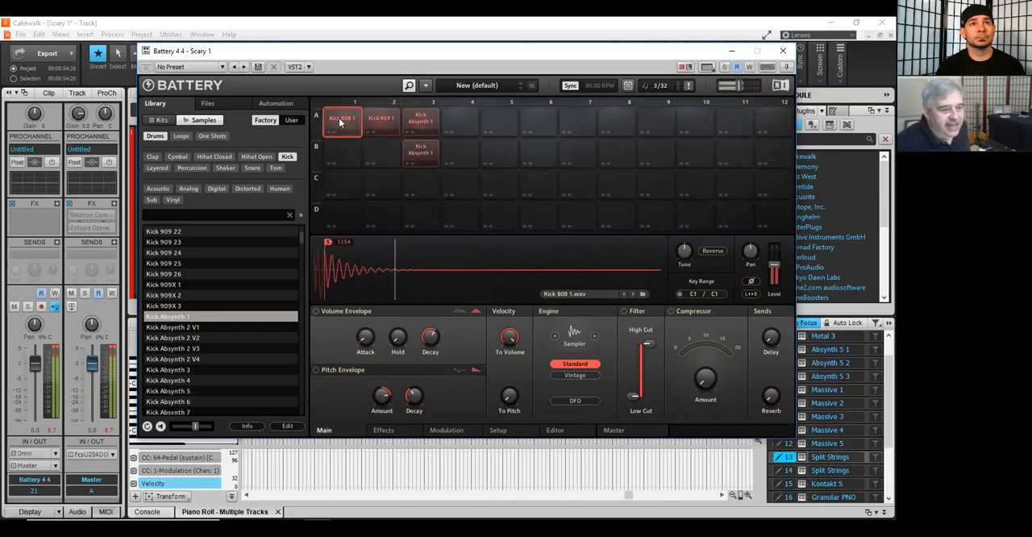
pyautogui.click(383, 121)
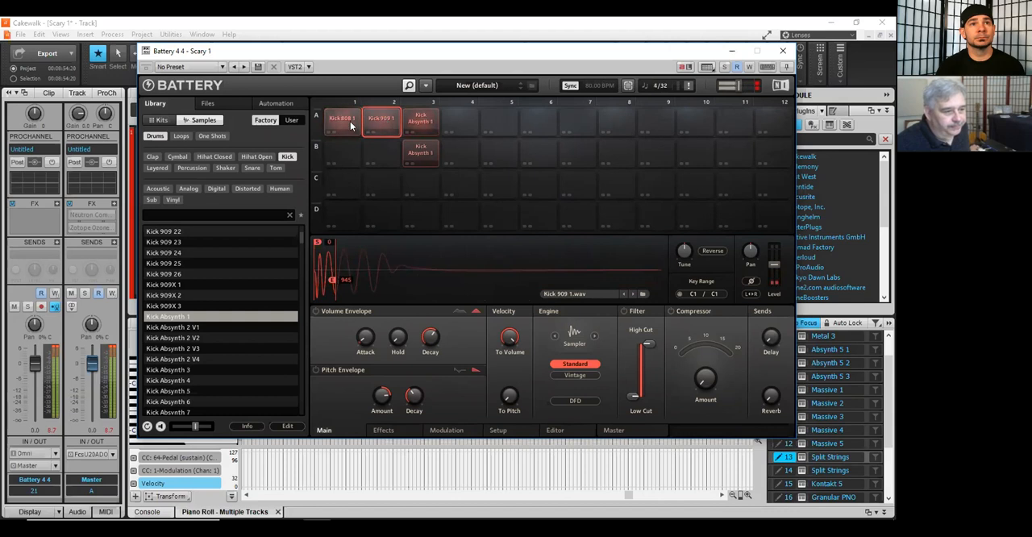
pyautogui.click(343, 120)
pyautogui.click(381, 123)
pyautogui.click(342, 122)
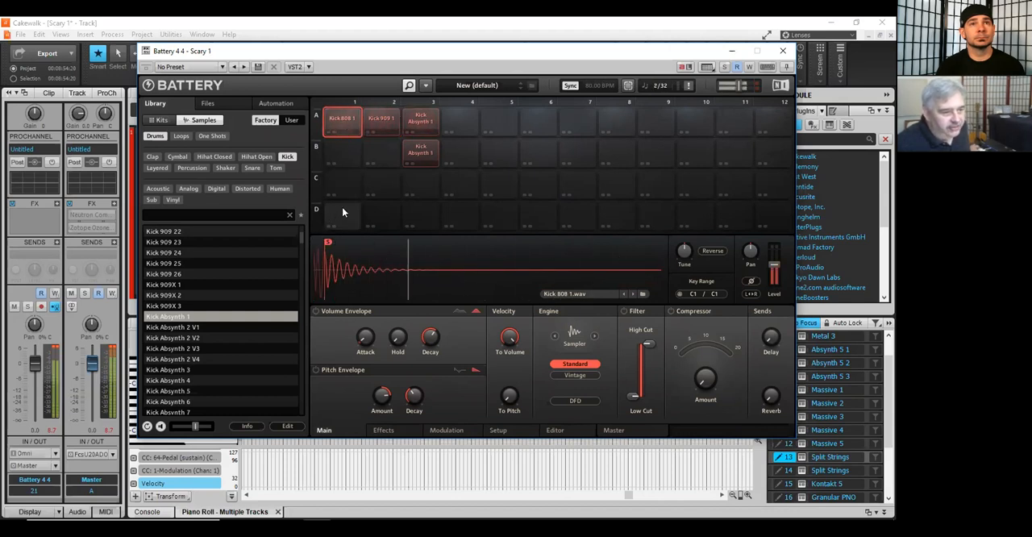
# Step: Toggle mute and solo on the kick cells in A1, A2 and A3 to hear the individual layers
pyautogui.click(411, 120)
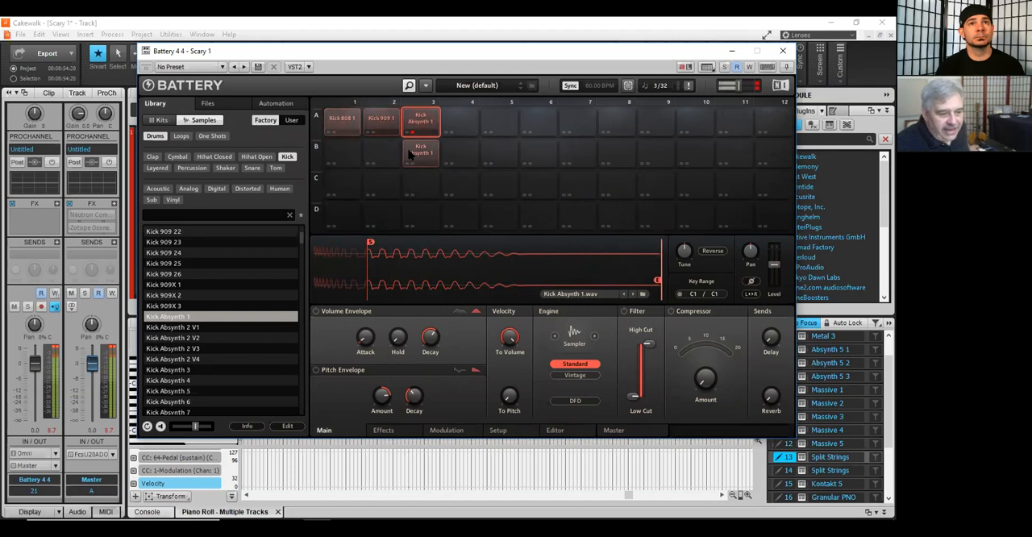
pyautogui.click(372, 130)
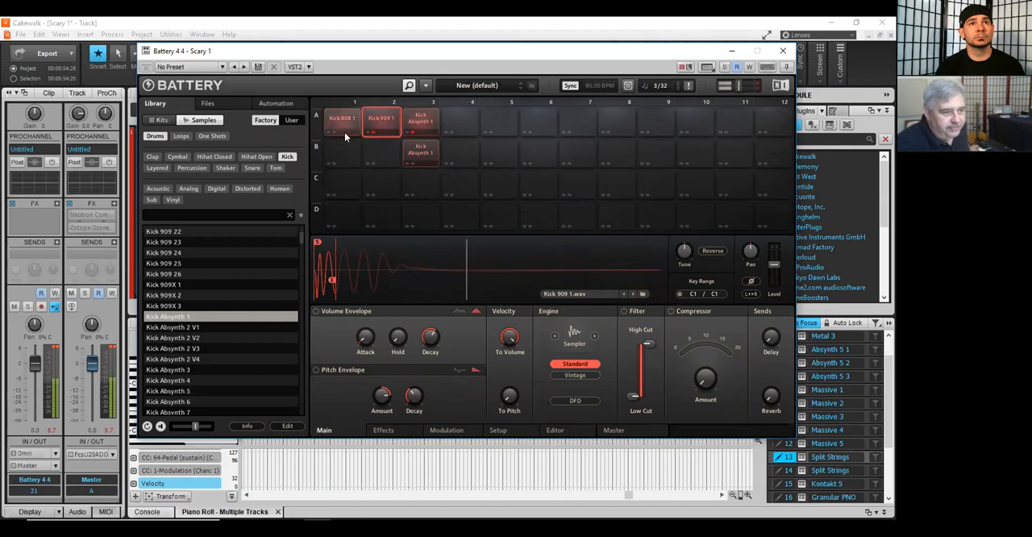
pyautogui.click(334, 129)
pyautogui.click(371, 130)
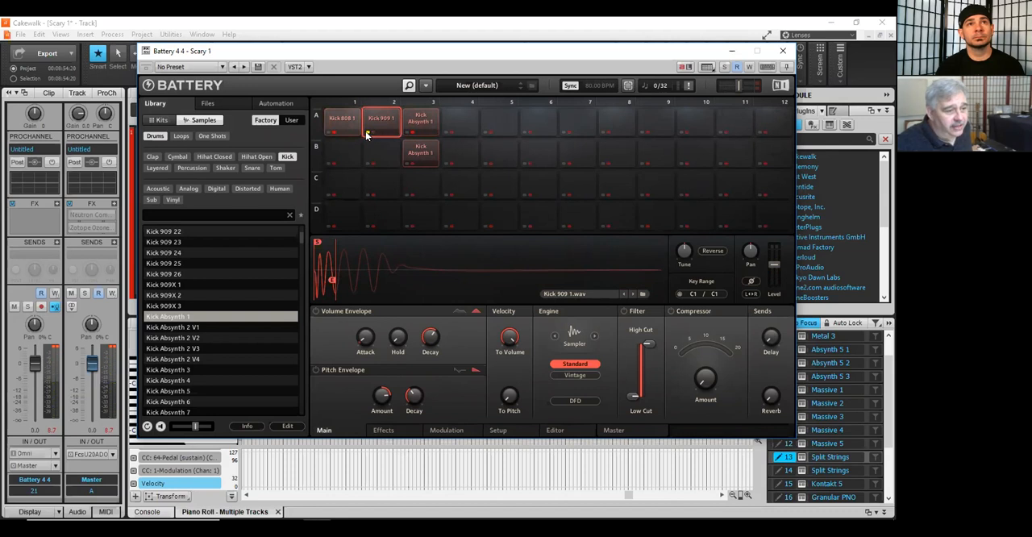
pyautogui.click(337, 134)
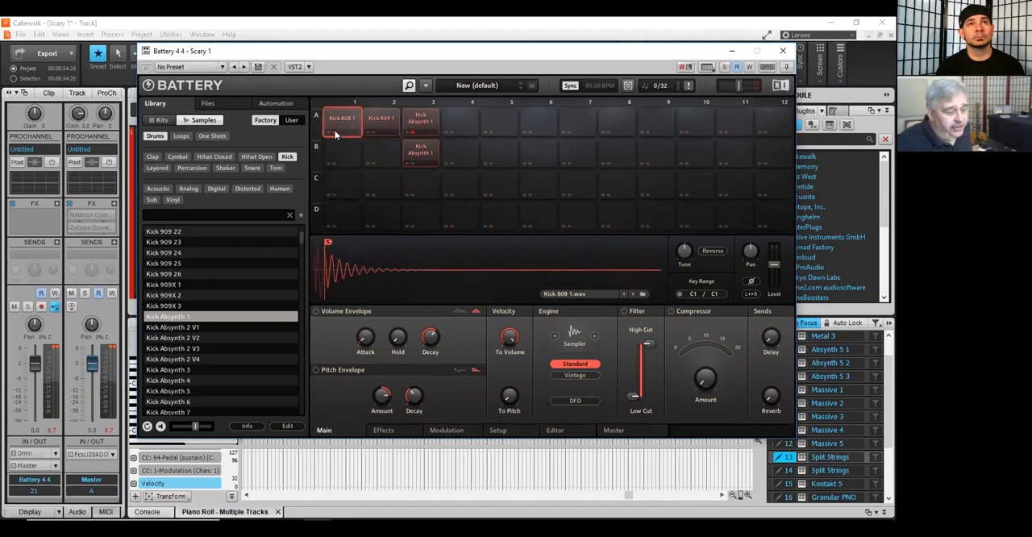
pyautogui.click(411, 130)
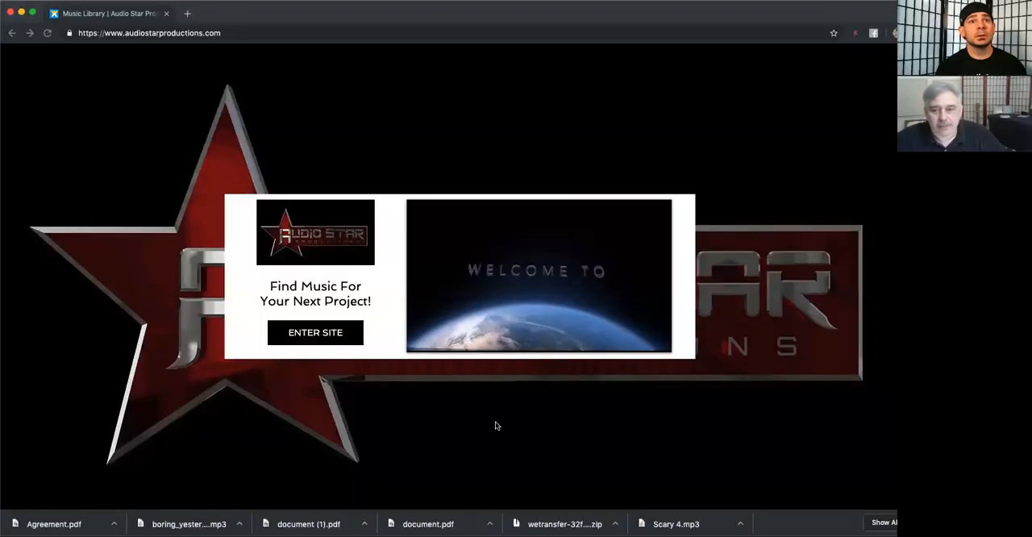
# Step: In the web browser, enter the Audio Star Productions site and open the Open Posting category of its Collaborations page
pyautogui.click(333, 329)
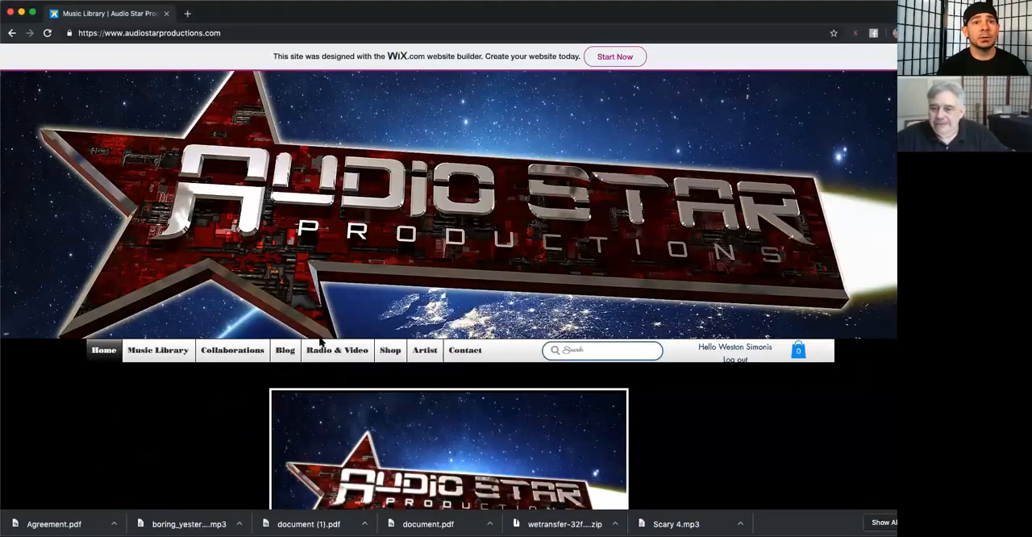
pyautogui.scroll(-2, 333, 329)
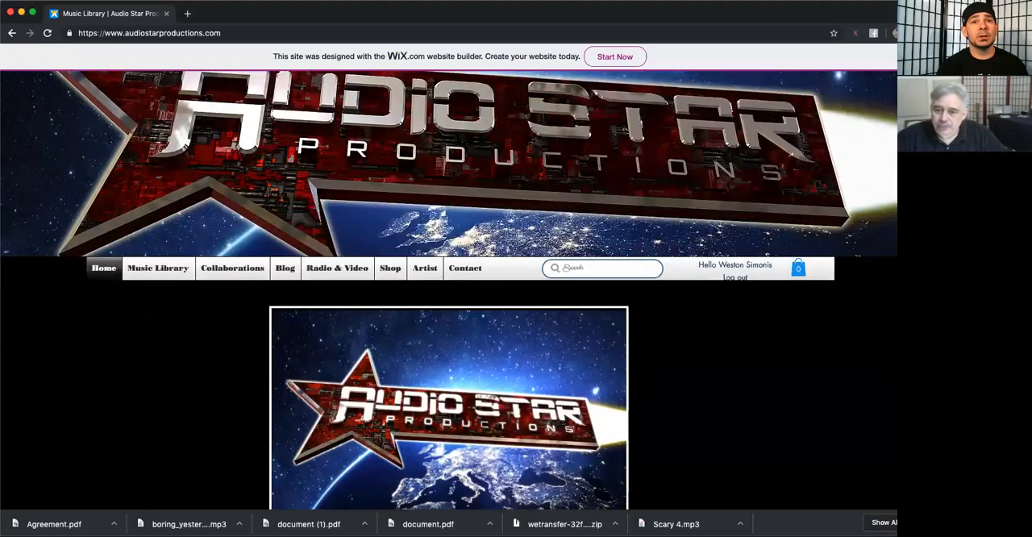
pyautogui.click(250, 269)
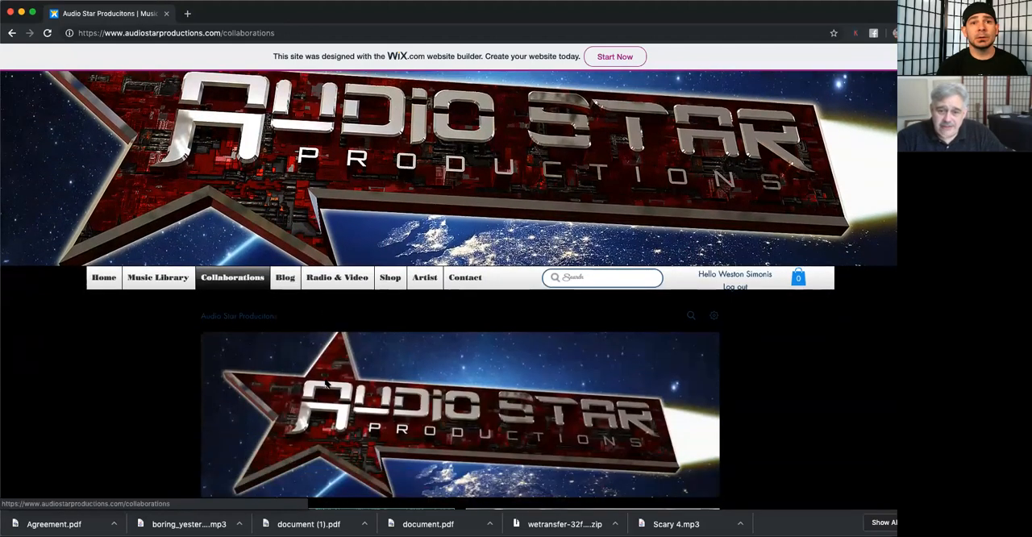
pyautogui.scroll(-5, 325, 387)
pyautogui.moveTo(512, 264)
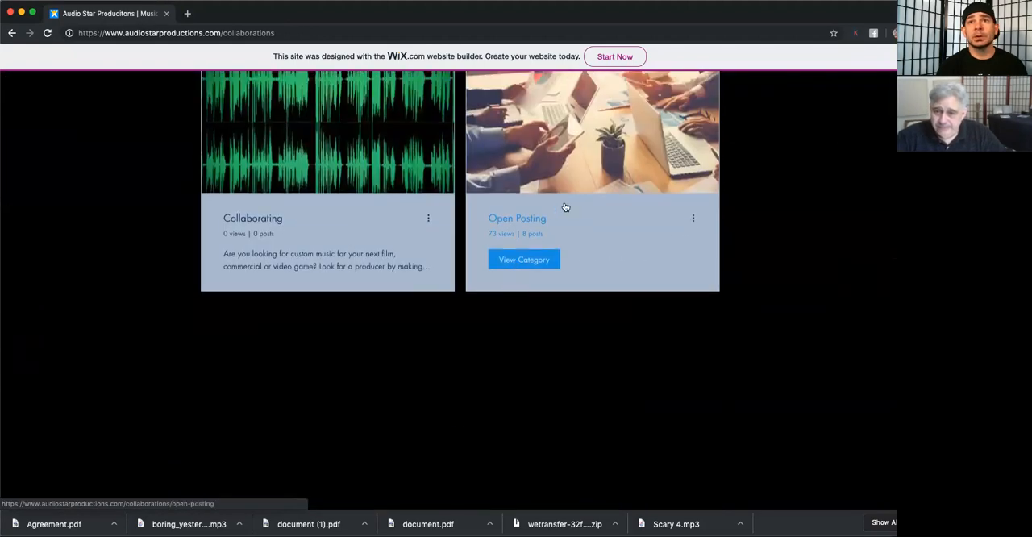
pyautogui.click(533, 266)
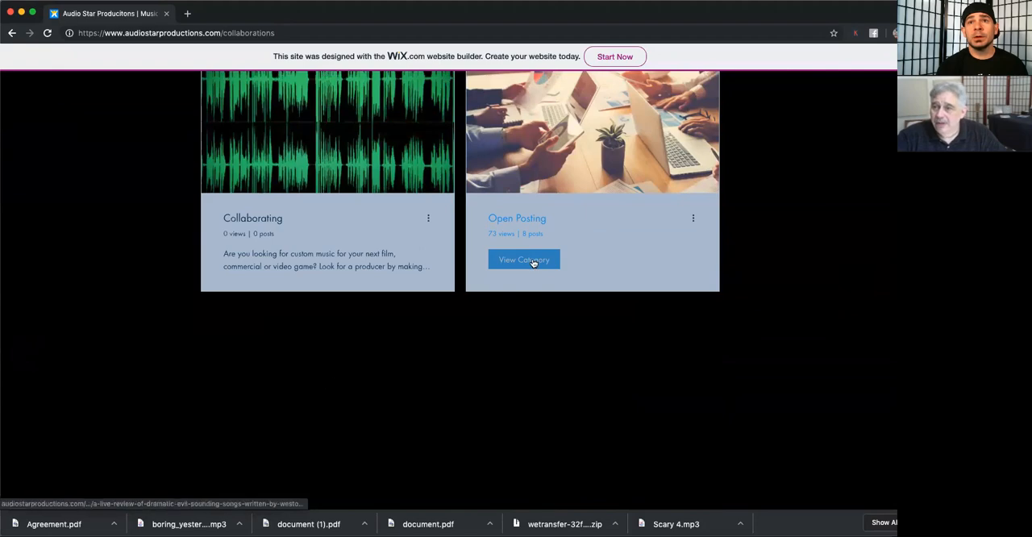
# Step: Browse the posts in the Open Posting category and return to the start of the page
pyautogui.scroll(-5, 402, 322)
pyautogui.scroll(-15, 402, 322)
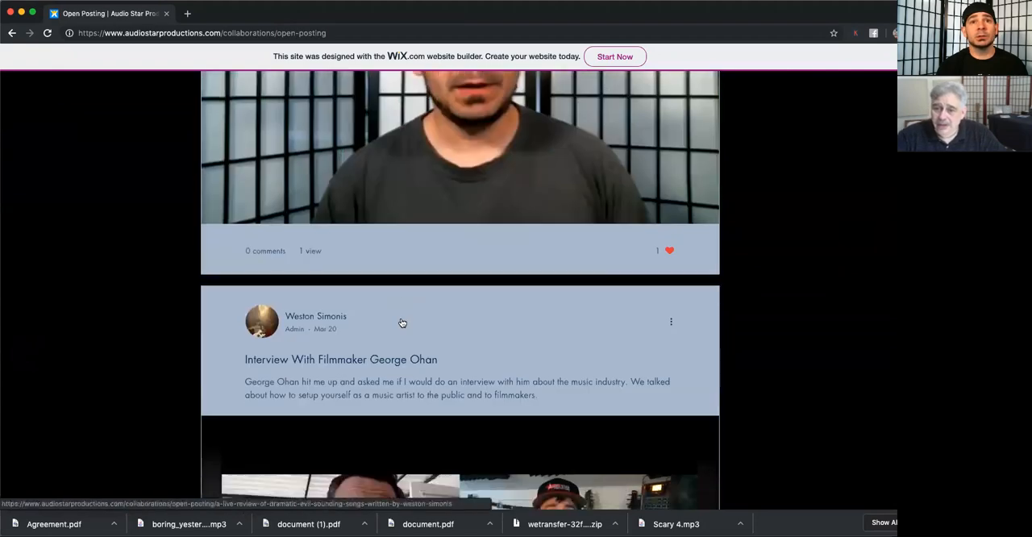
pyautogui.scroll(-10, 403, 322)
pyautogui.scroll(15, 403, 322)
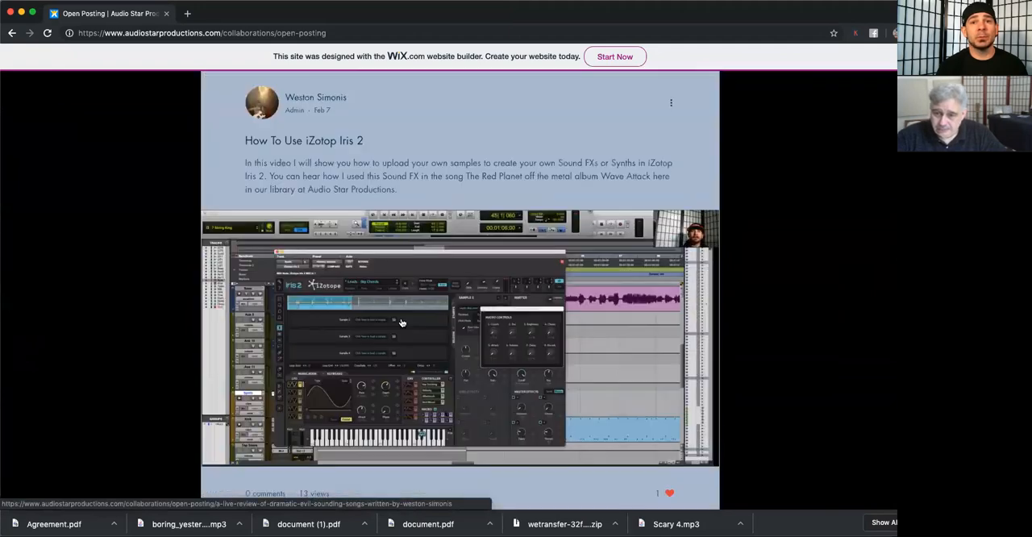
pyautogui.scroll(15, 402, 323)
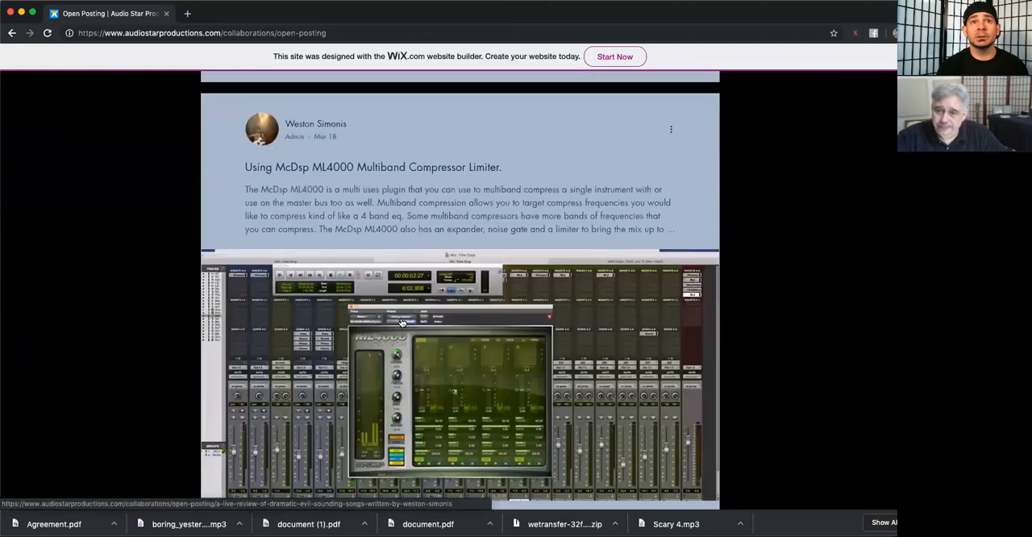
pyautogui.scroll(10, 402, 322)
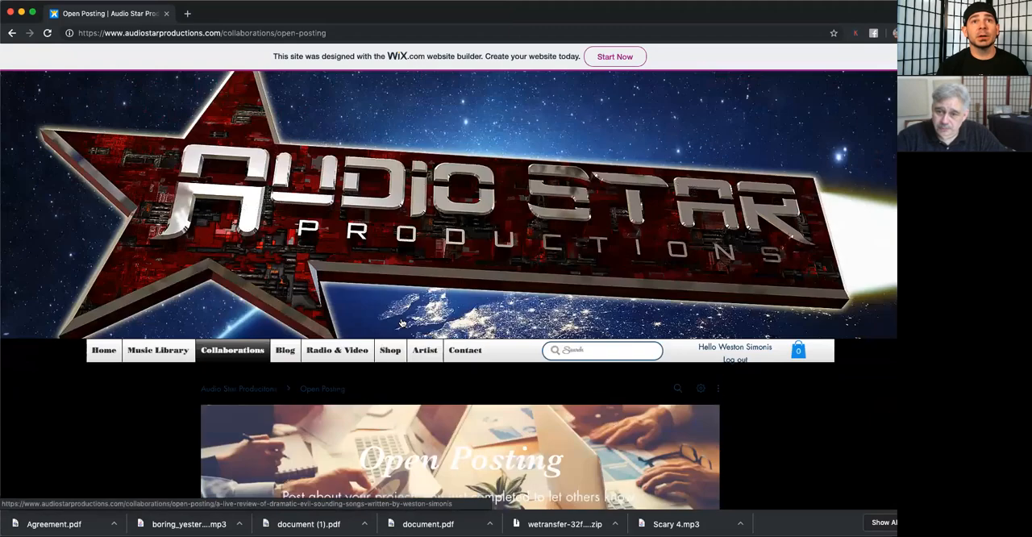
# Step: Open the site's Blog page and skim its posts, returning to the newest post
pyautogui.click(286, 352)
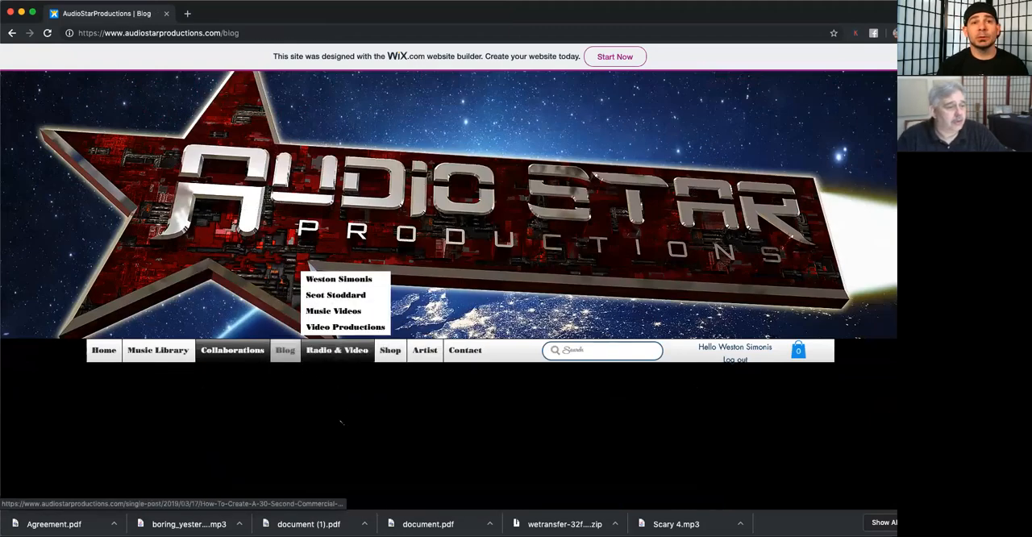
pyautogui.scroll(-6, 339, 412)
pyautogui.scroll(-5, 343, 408)
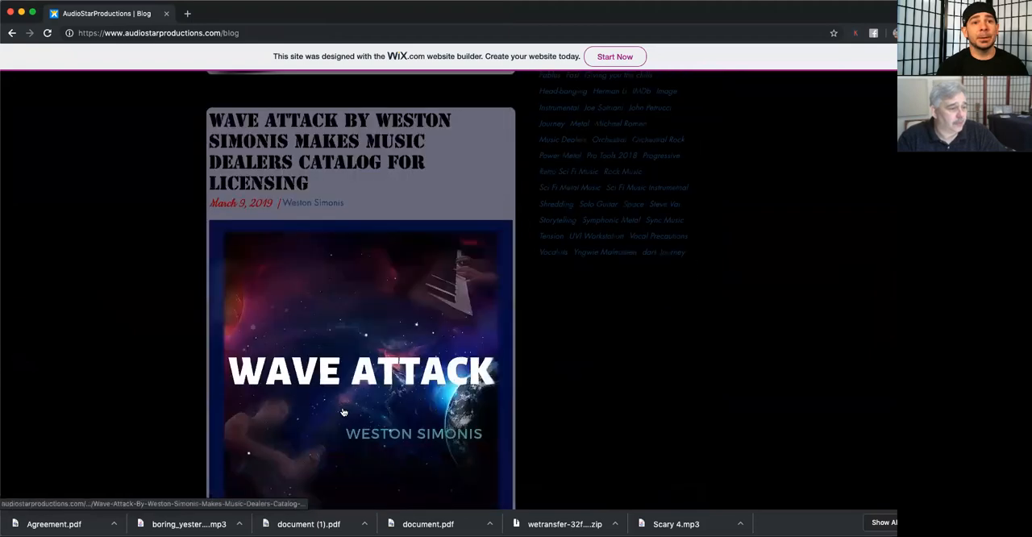
pyautogui.scroll(11, 343, 412)
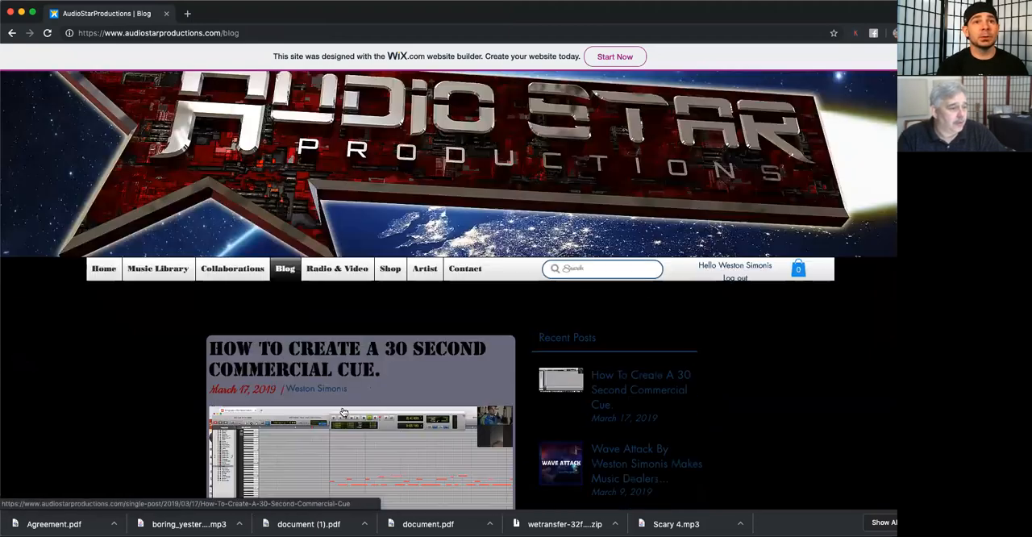
# Step: Go back to the Collaborations page and open its Open Posting category
pyautogui.moveTo(167, 256)
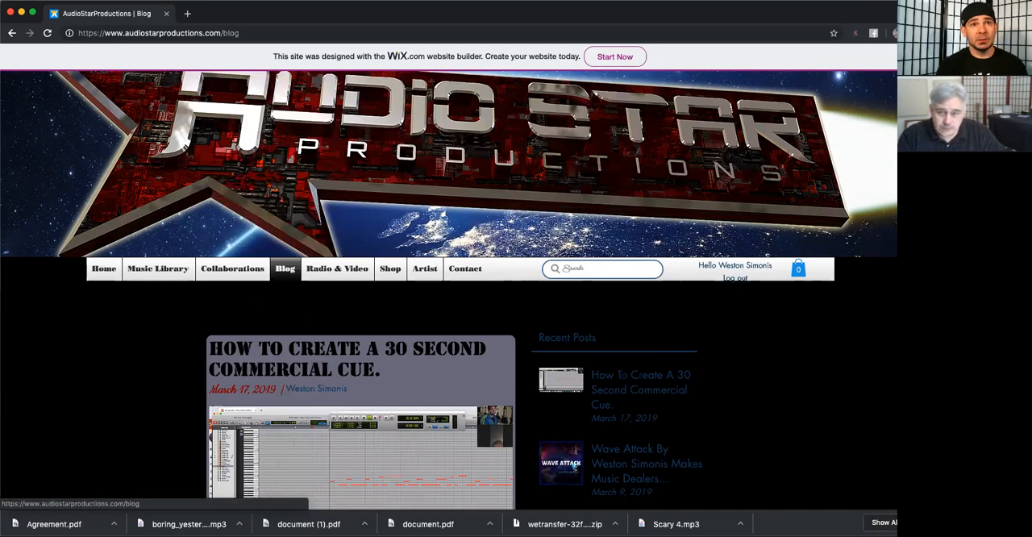
pyautogui.click(228, 272)
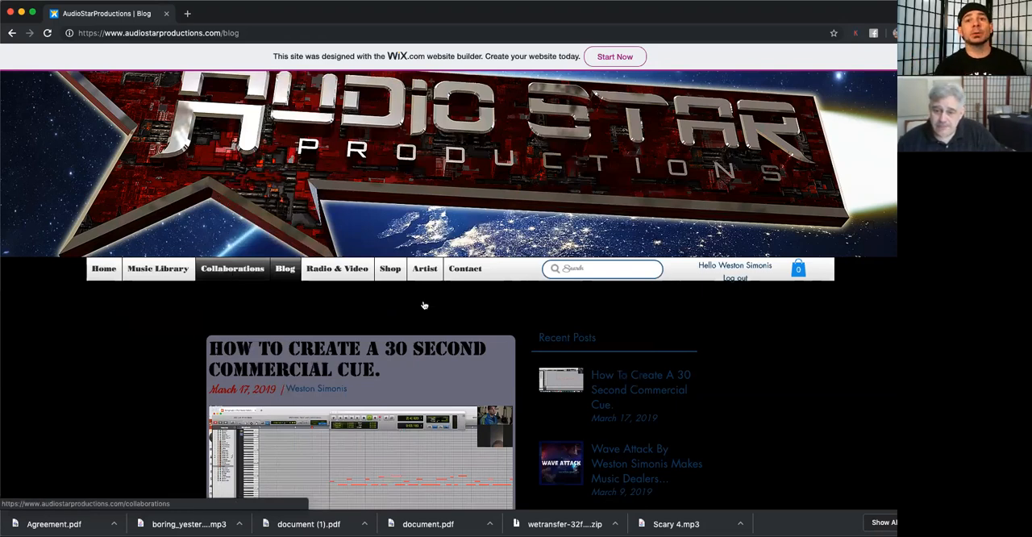
pyautogui.scroll(-2, 574, 311)
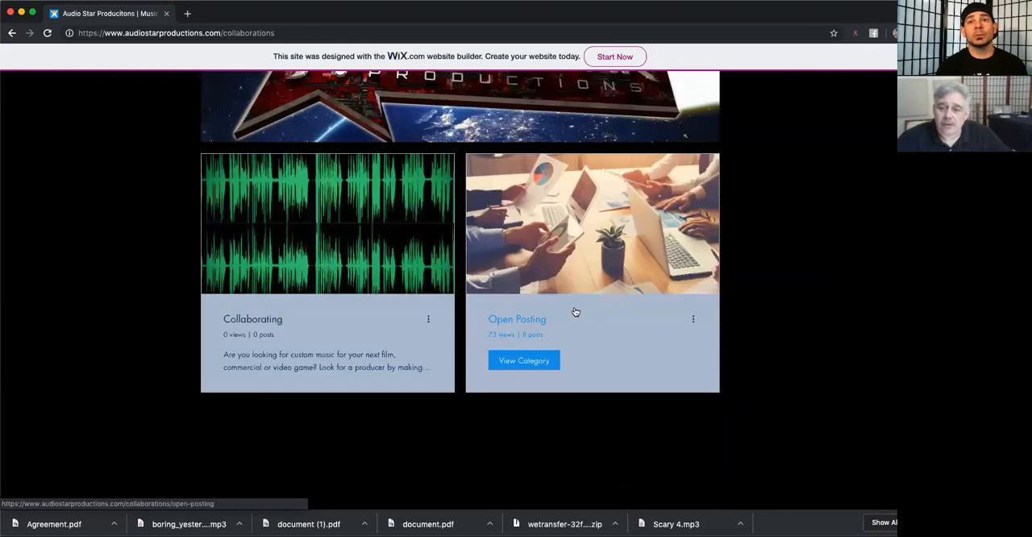
pyautogui.click(571, 262)
# Step: Look through the Open Posting entries, including the filmmaker interview, and return to the page header
pyautogui.scroll(-10, 571, 262)
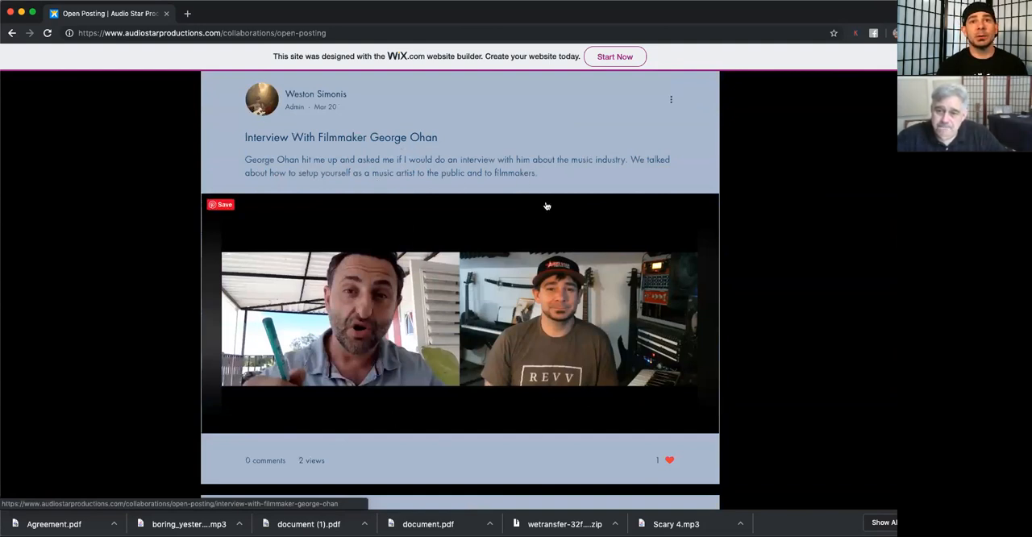
pyautogui.scroll(-10, 363, 312)
pyautogui.scroll(3, 362, 312)
pyautogui.scroll(-1, 364, 311)
pyautogui.scroll(-8, 364, 311)
pyautogui.scroll(12, 364, 311)
pyautogui.scroll(20, 364, 311)
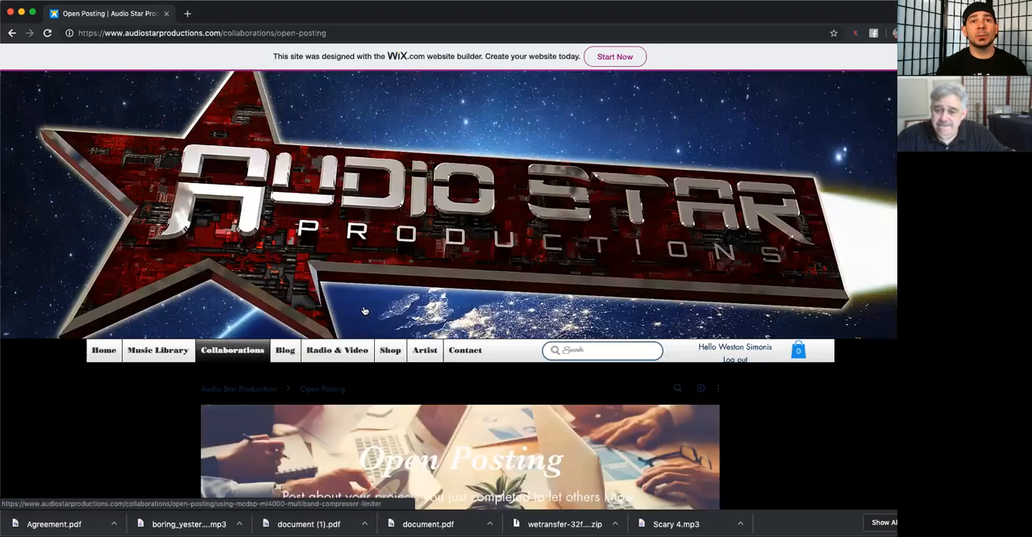
pyautogui.moveTo(337, 349)
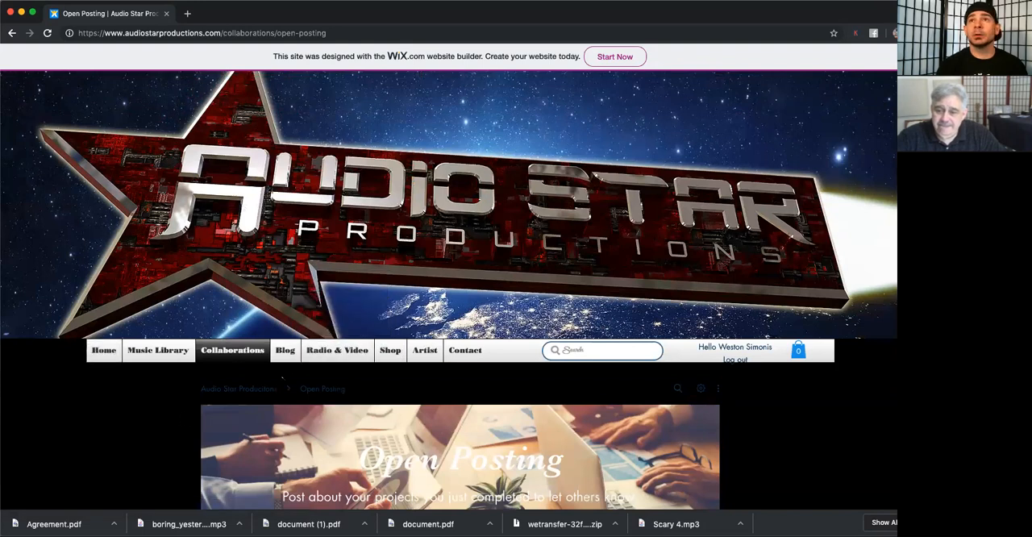